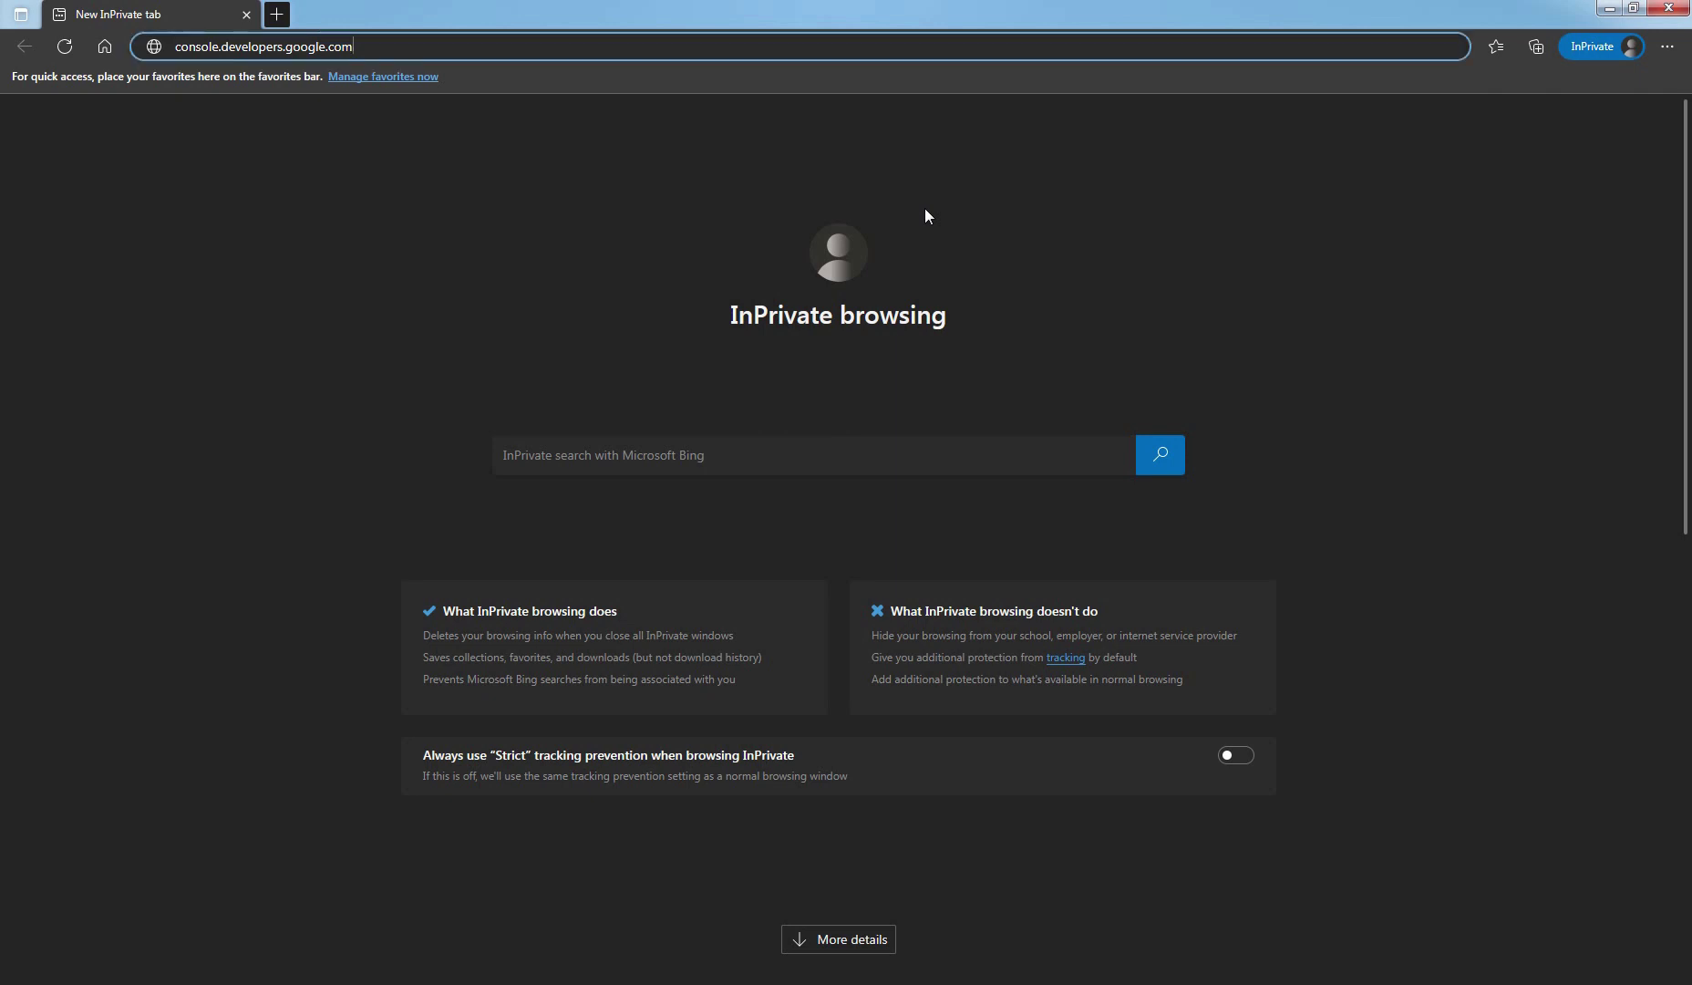
Sign in to Google Cloud Console with the Google account's e-mail and password.
key("Return")
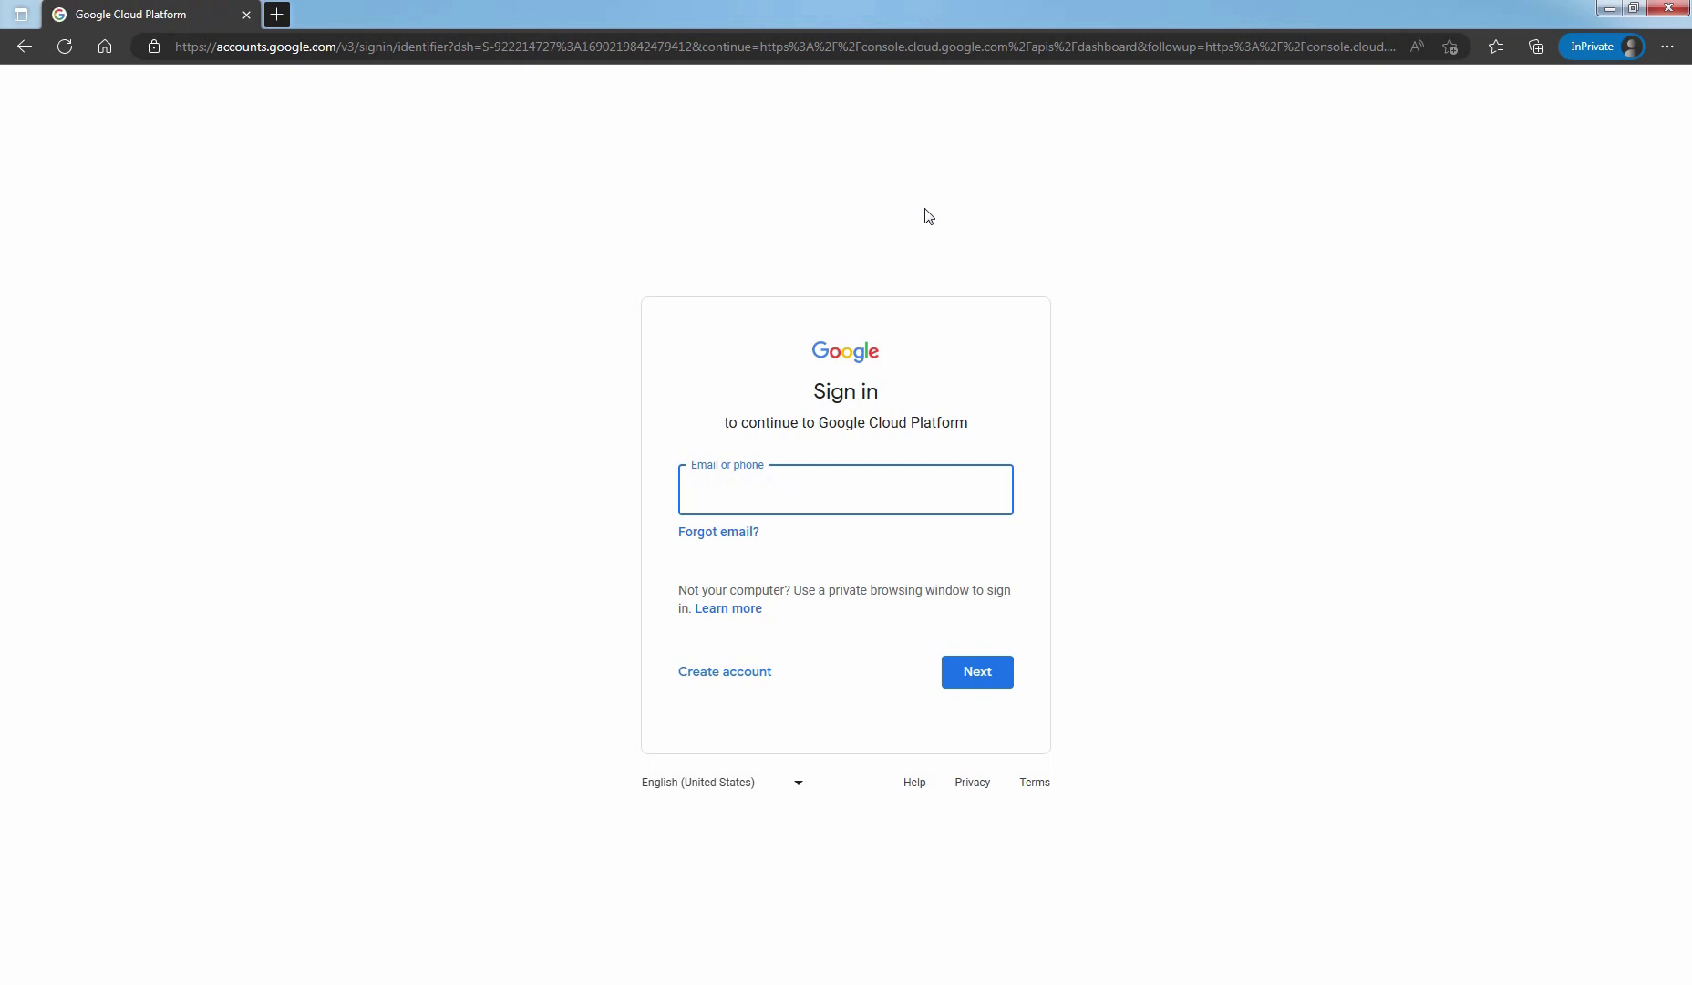
type("<email address>")
key("Return")
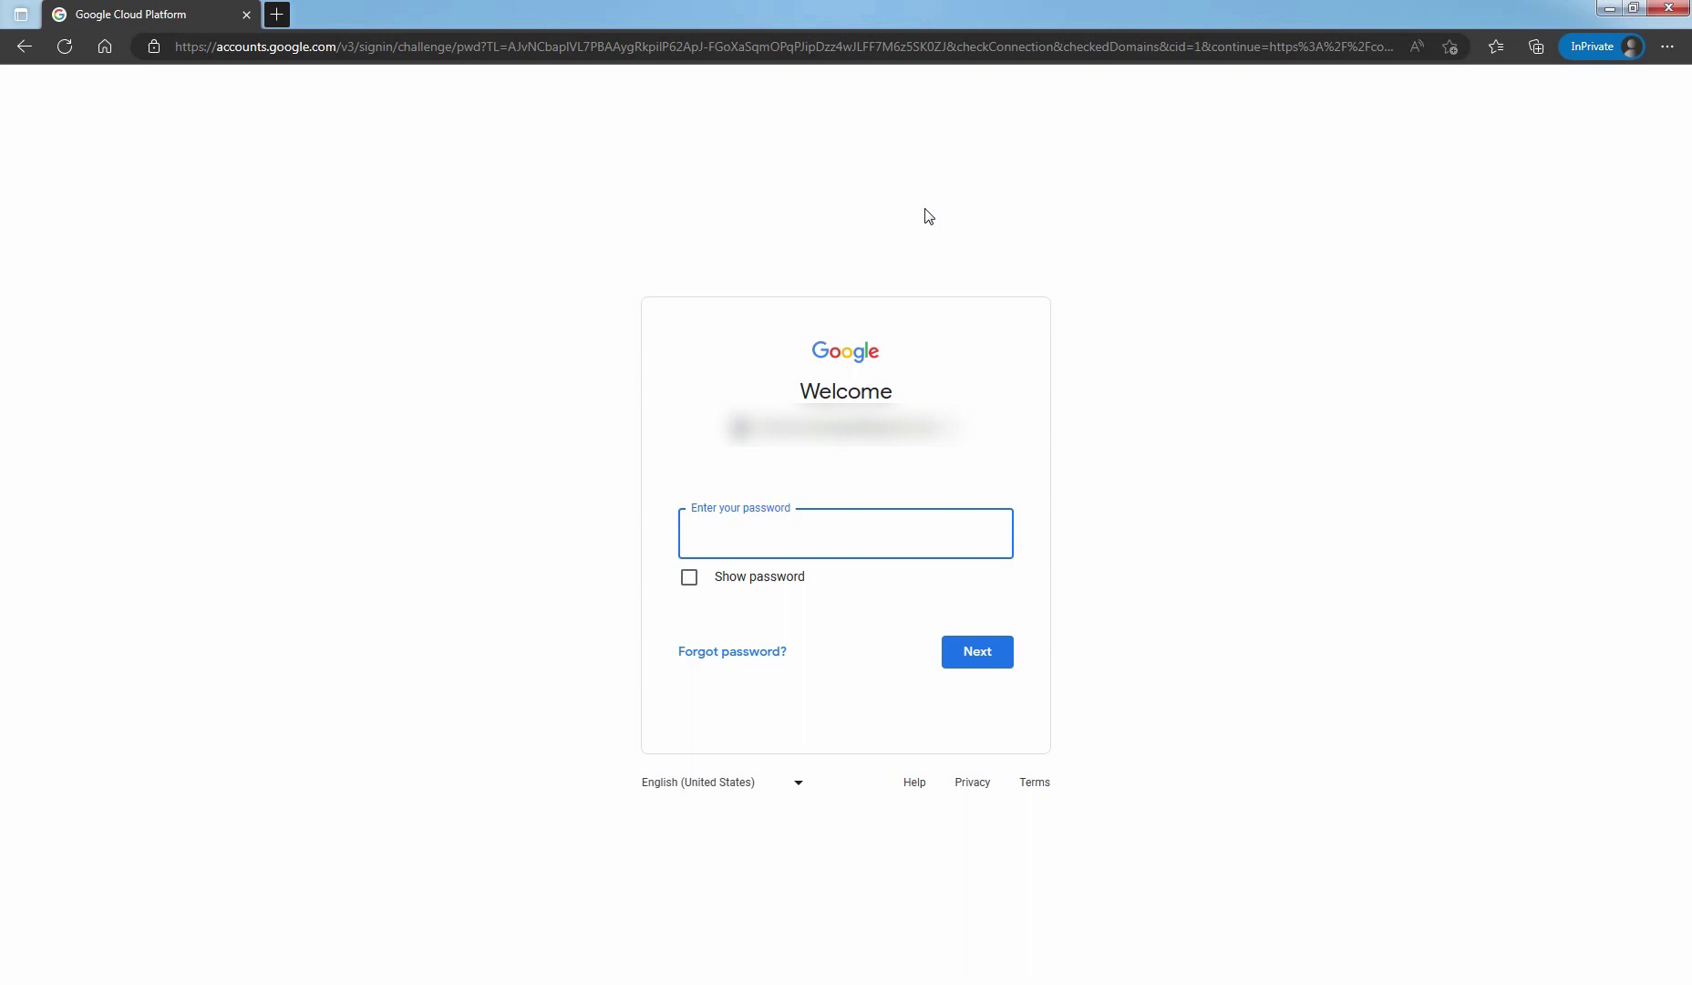
type("<password>")
key("Return")
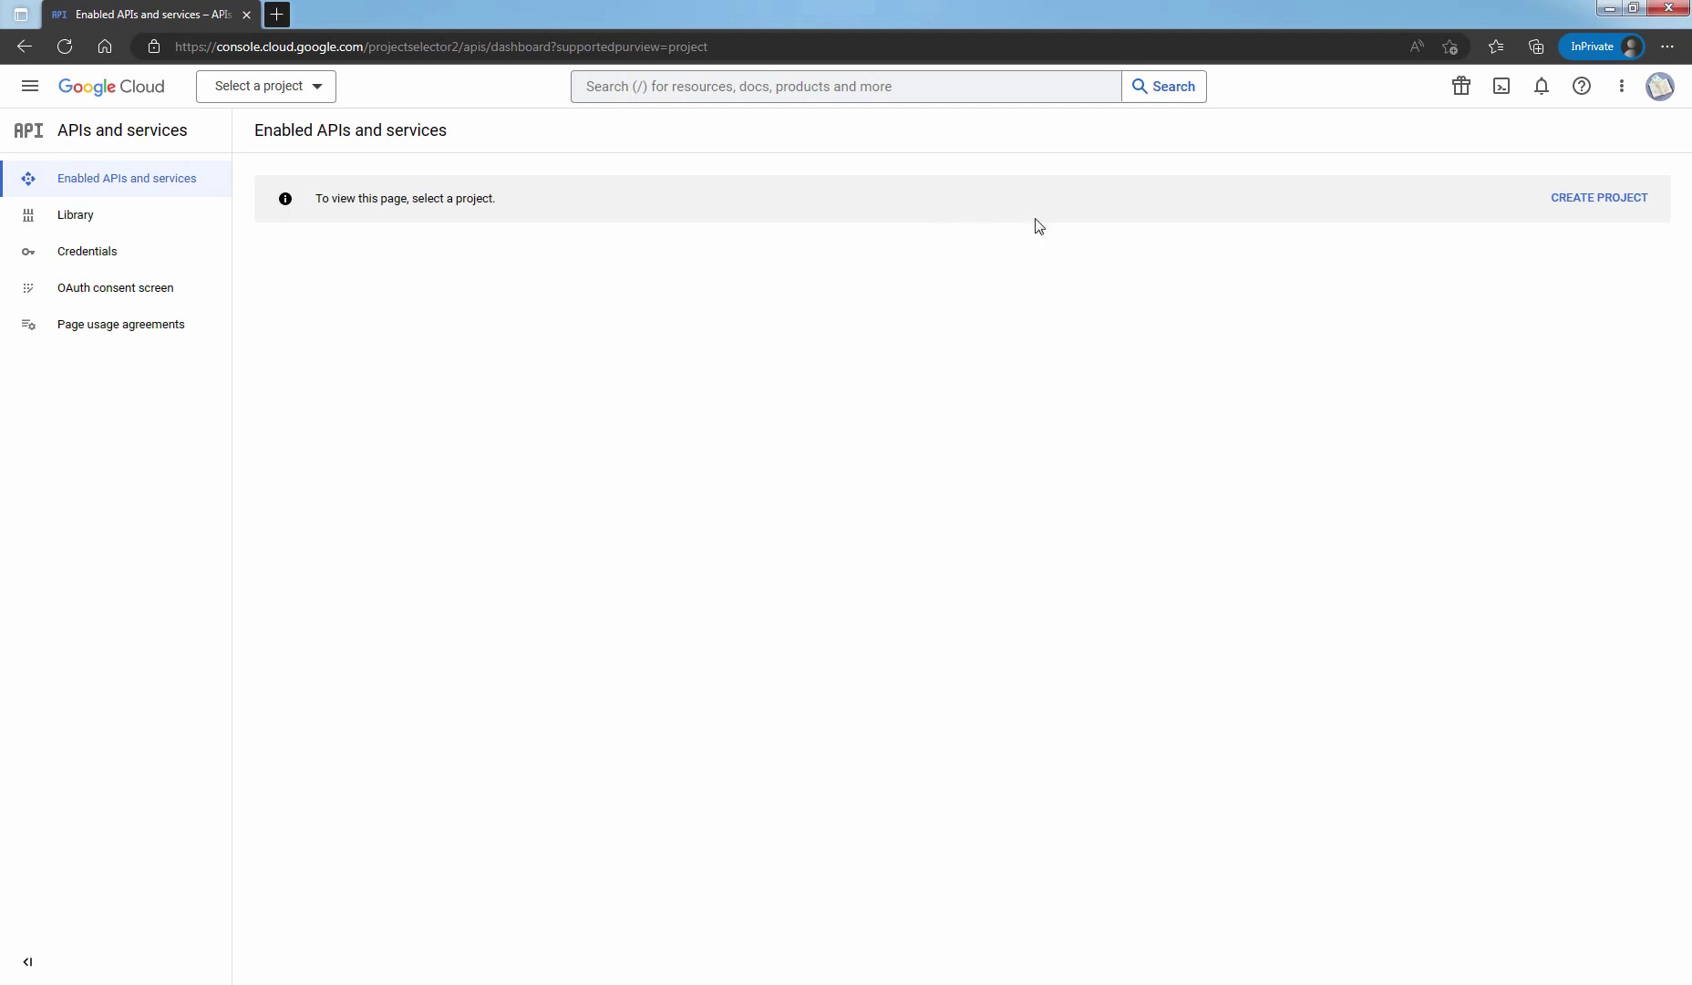
Create a new Google Cloud project named MyB2BTestApp.
left_click(285, 89)
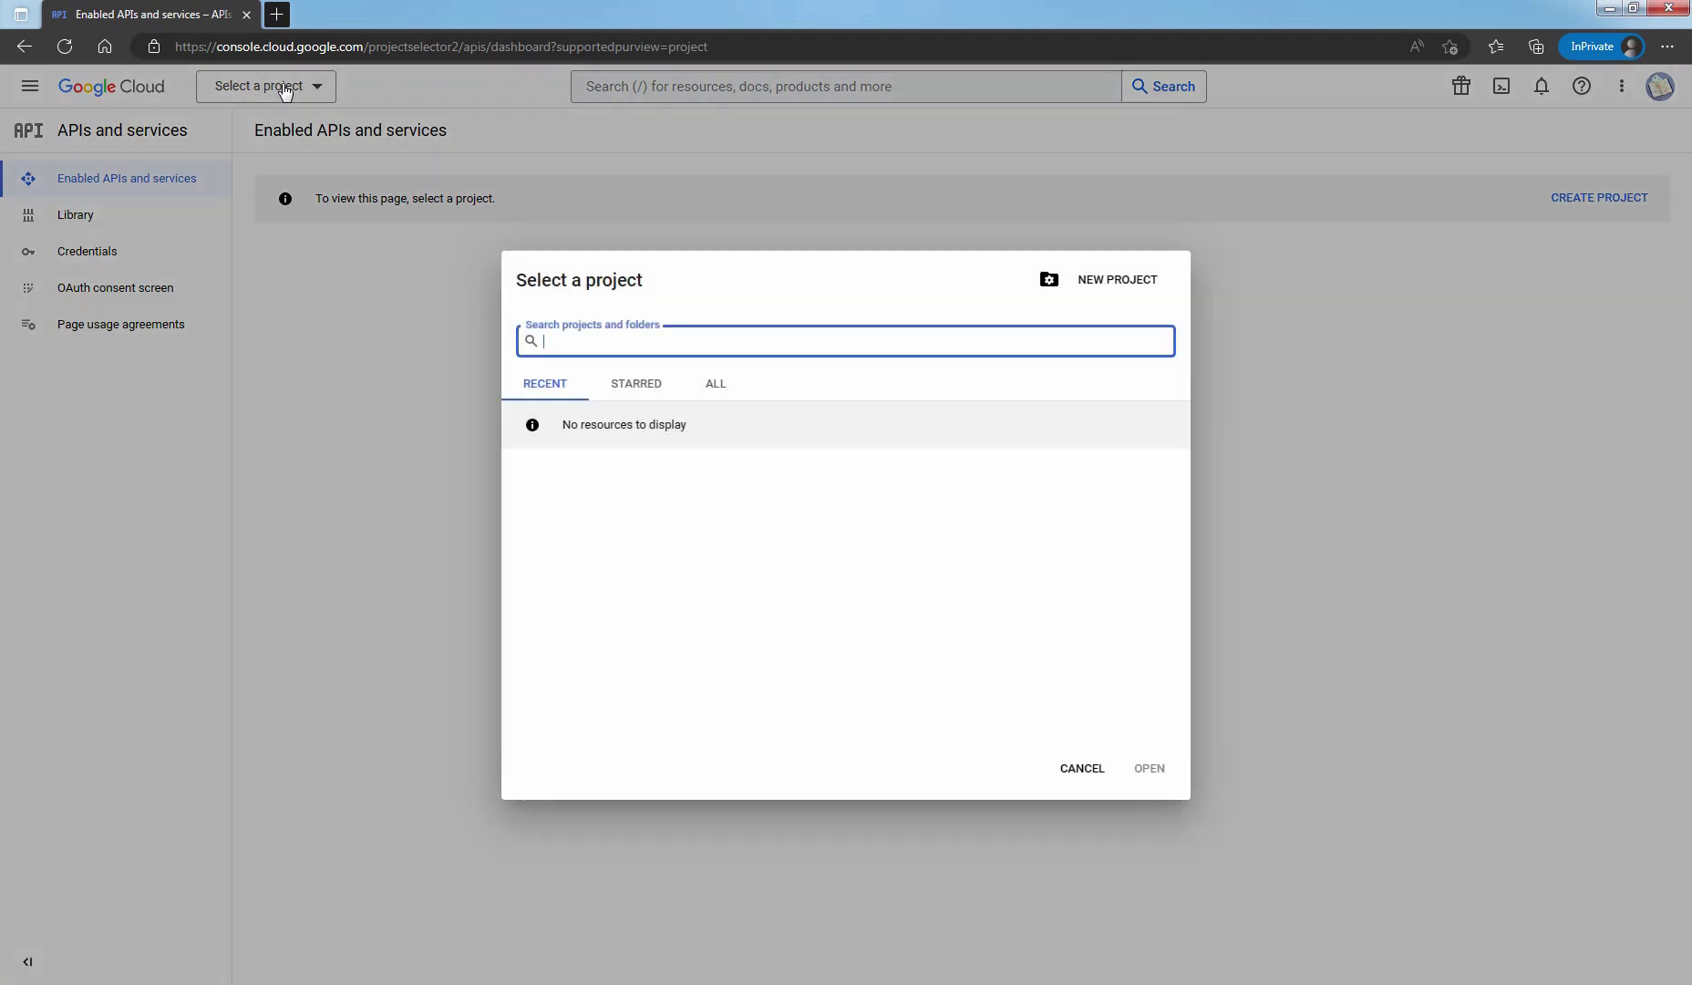
left_click(1121, 279)
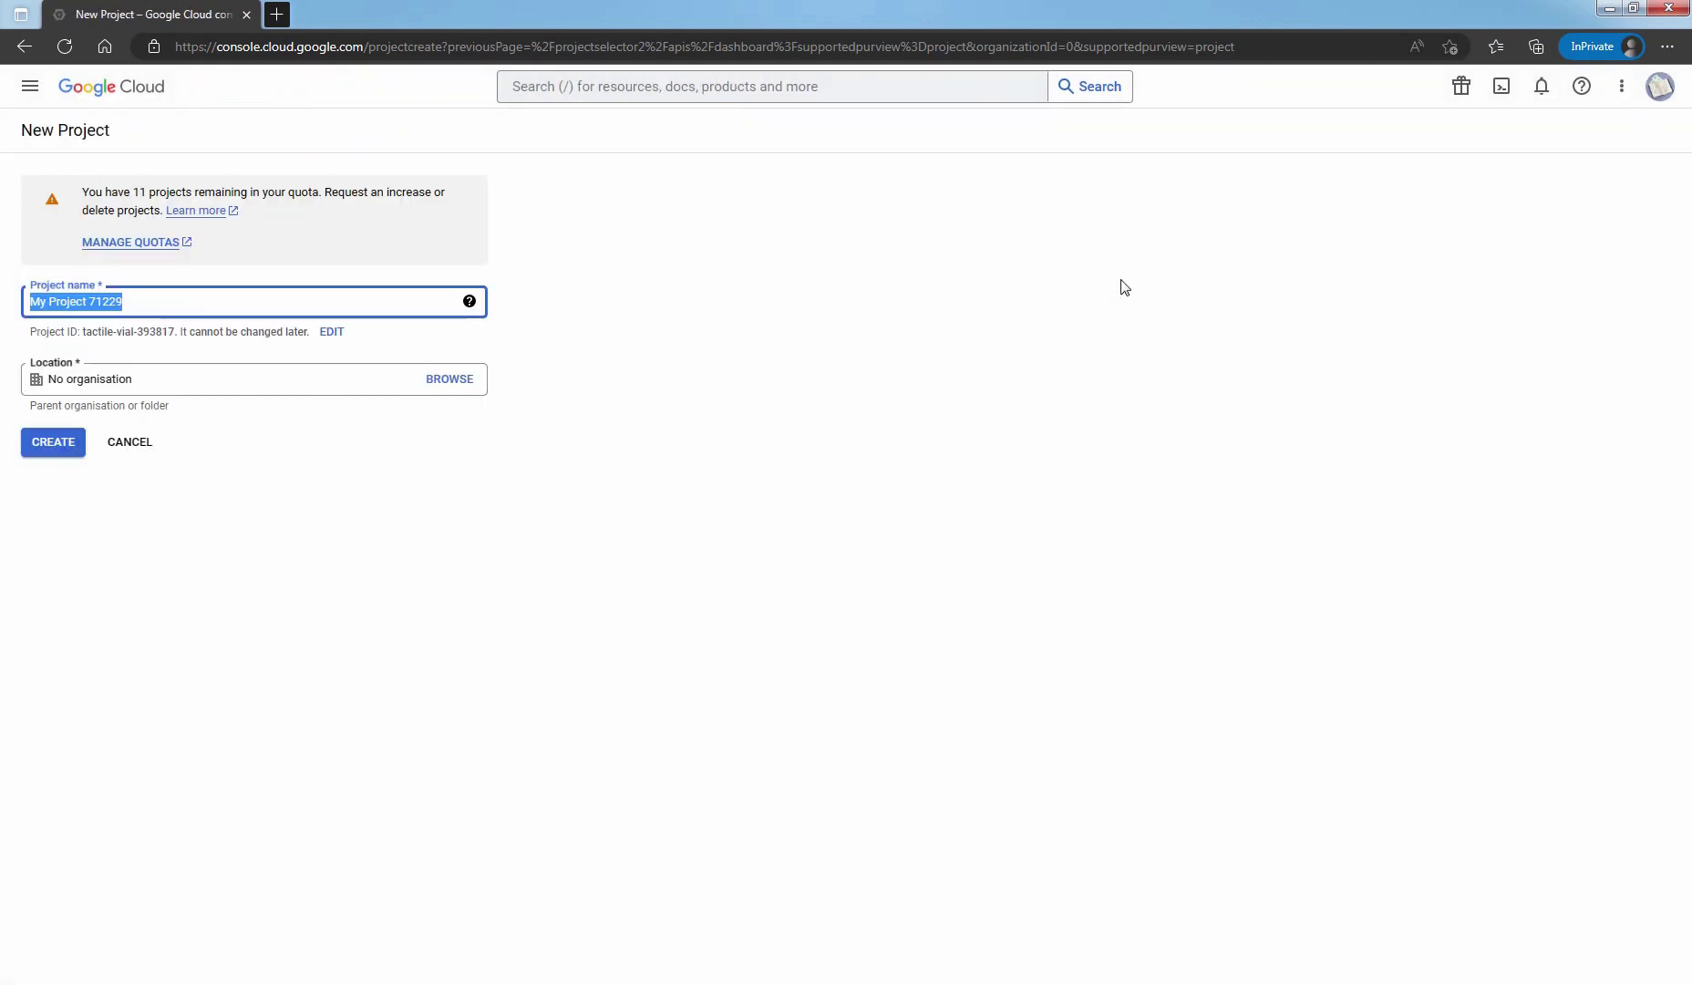
type("MyB2")
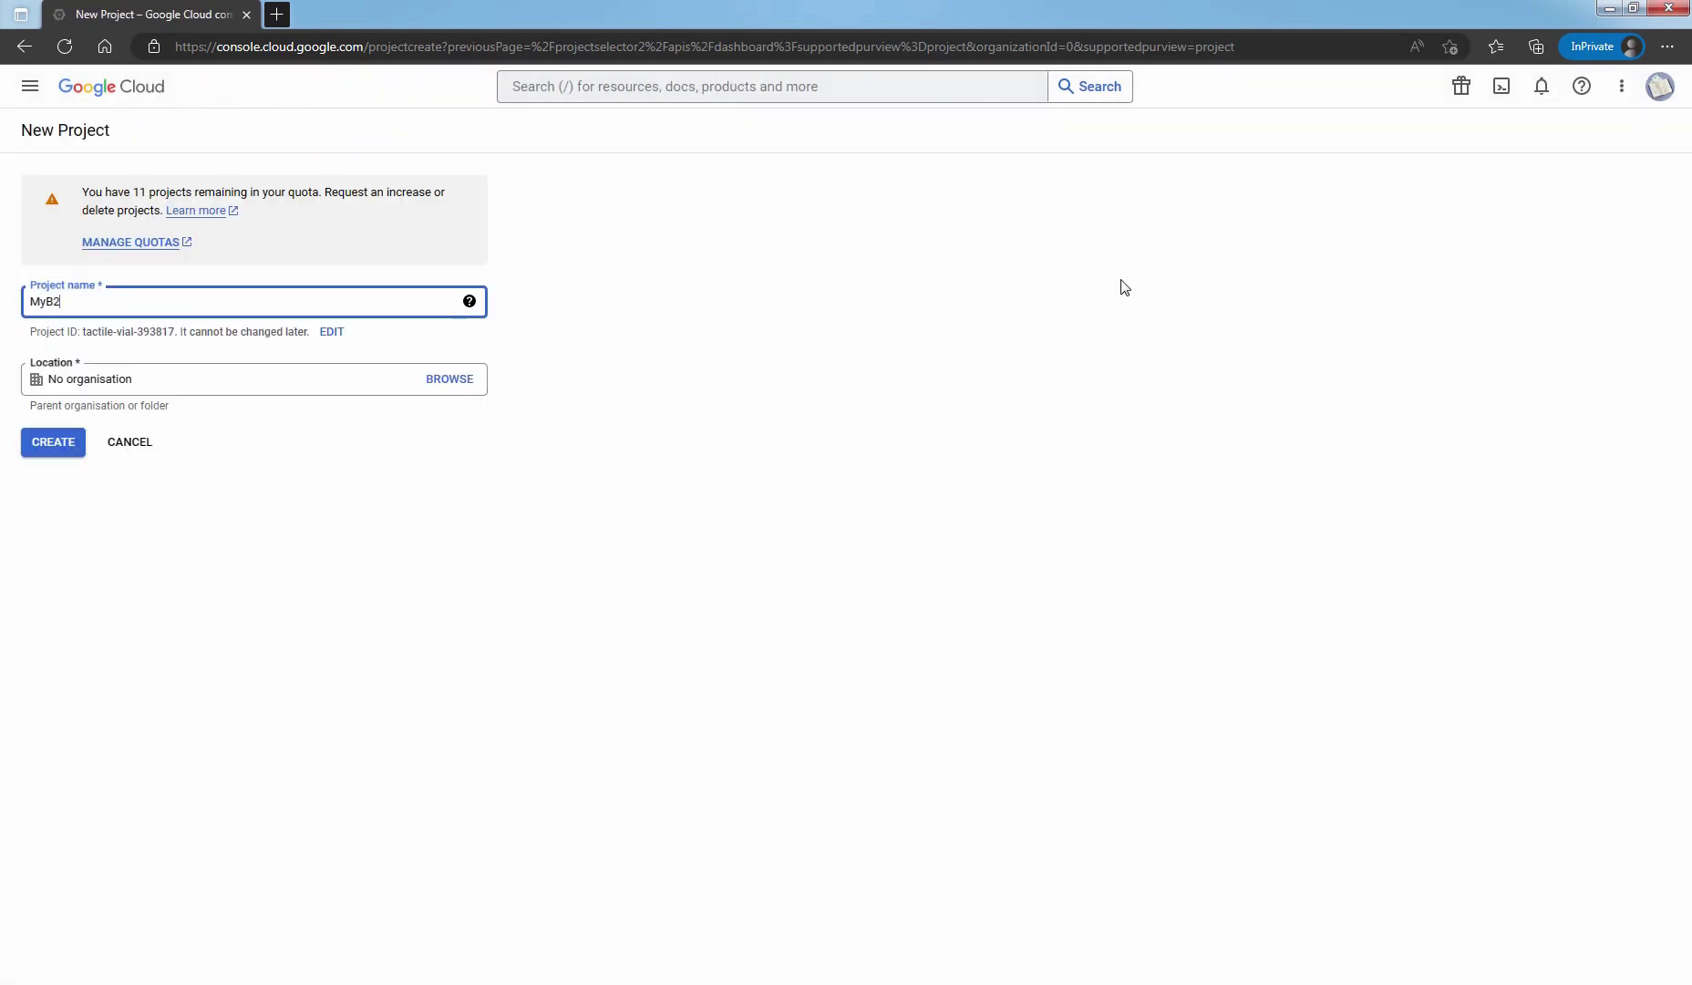
type("BTestApp")
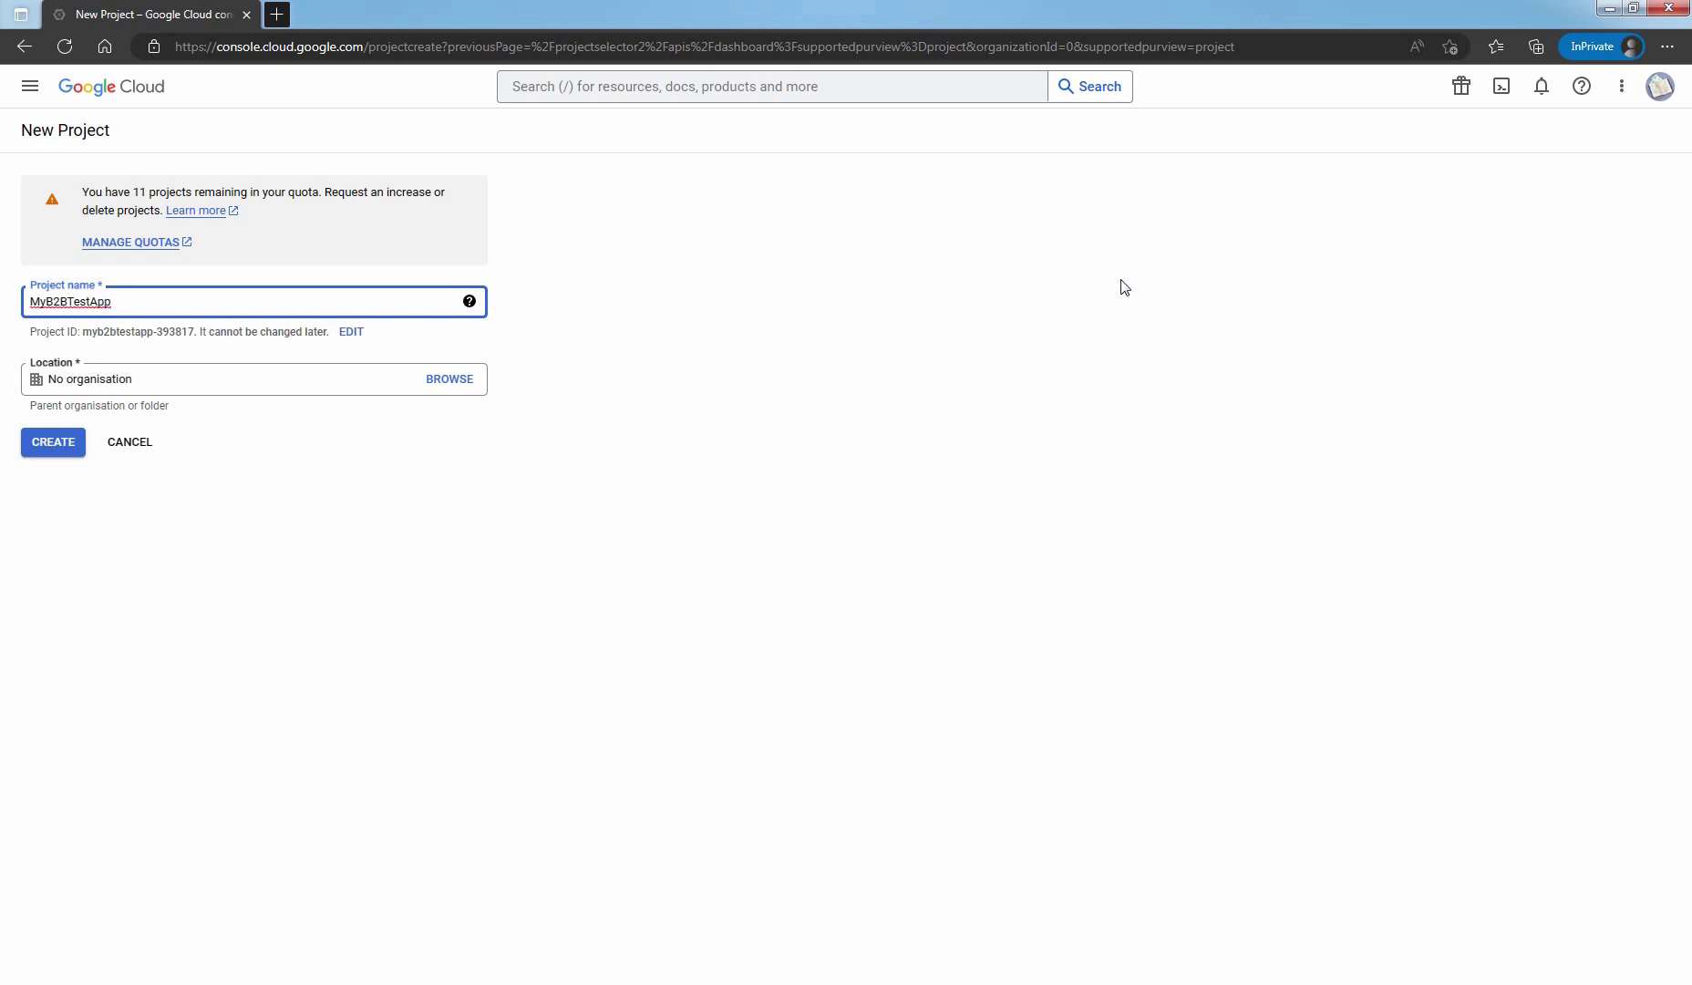
left_click(51, 442)
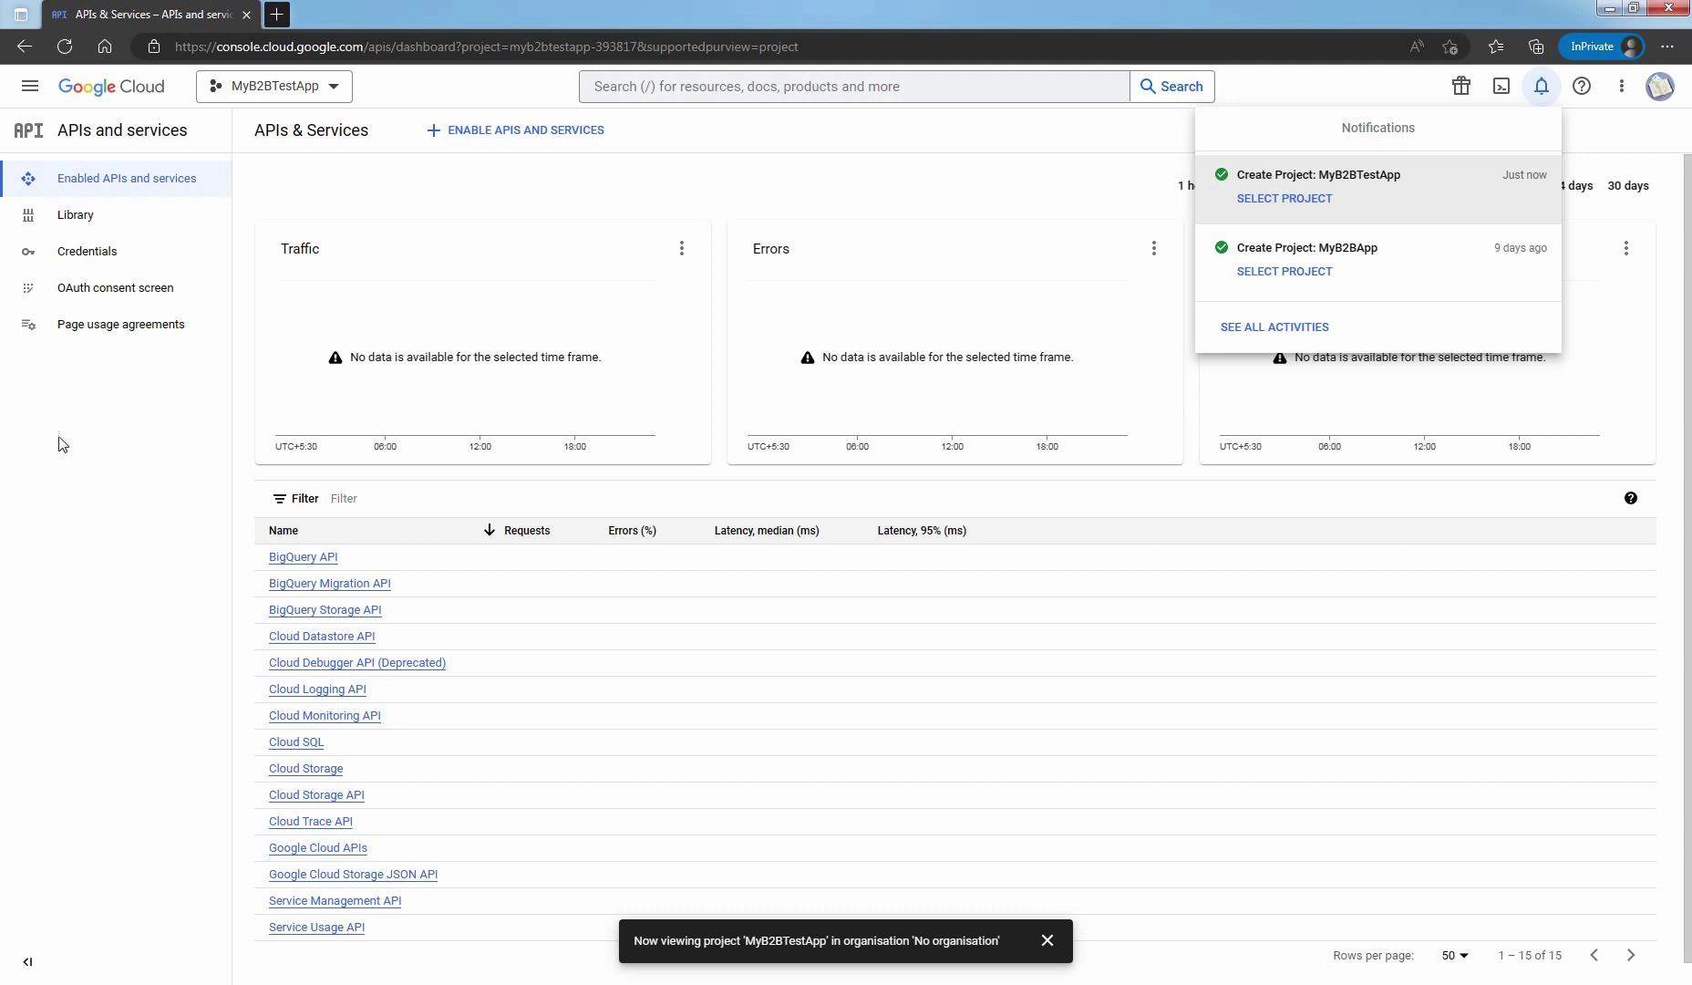
Start an OAuth consent screen registration with the External user type.
left_click(108, 291)
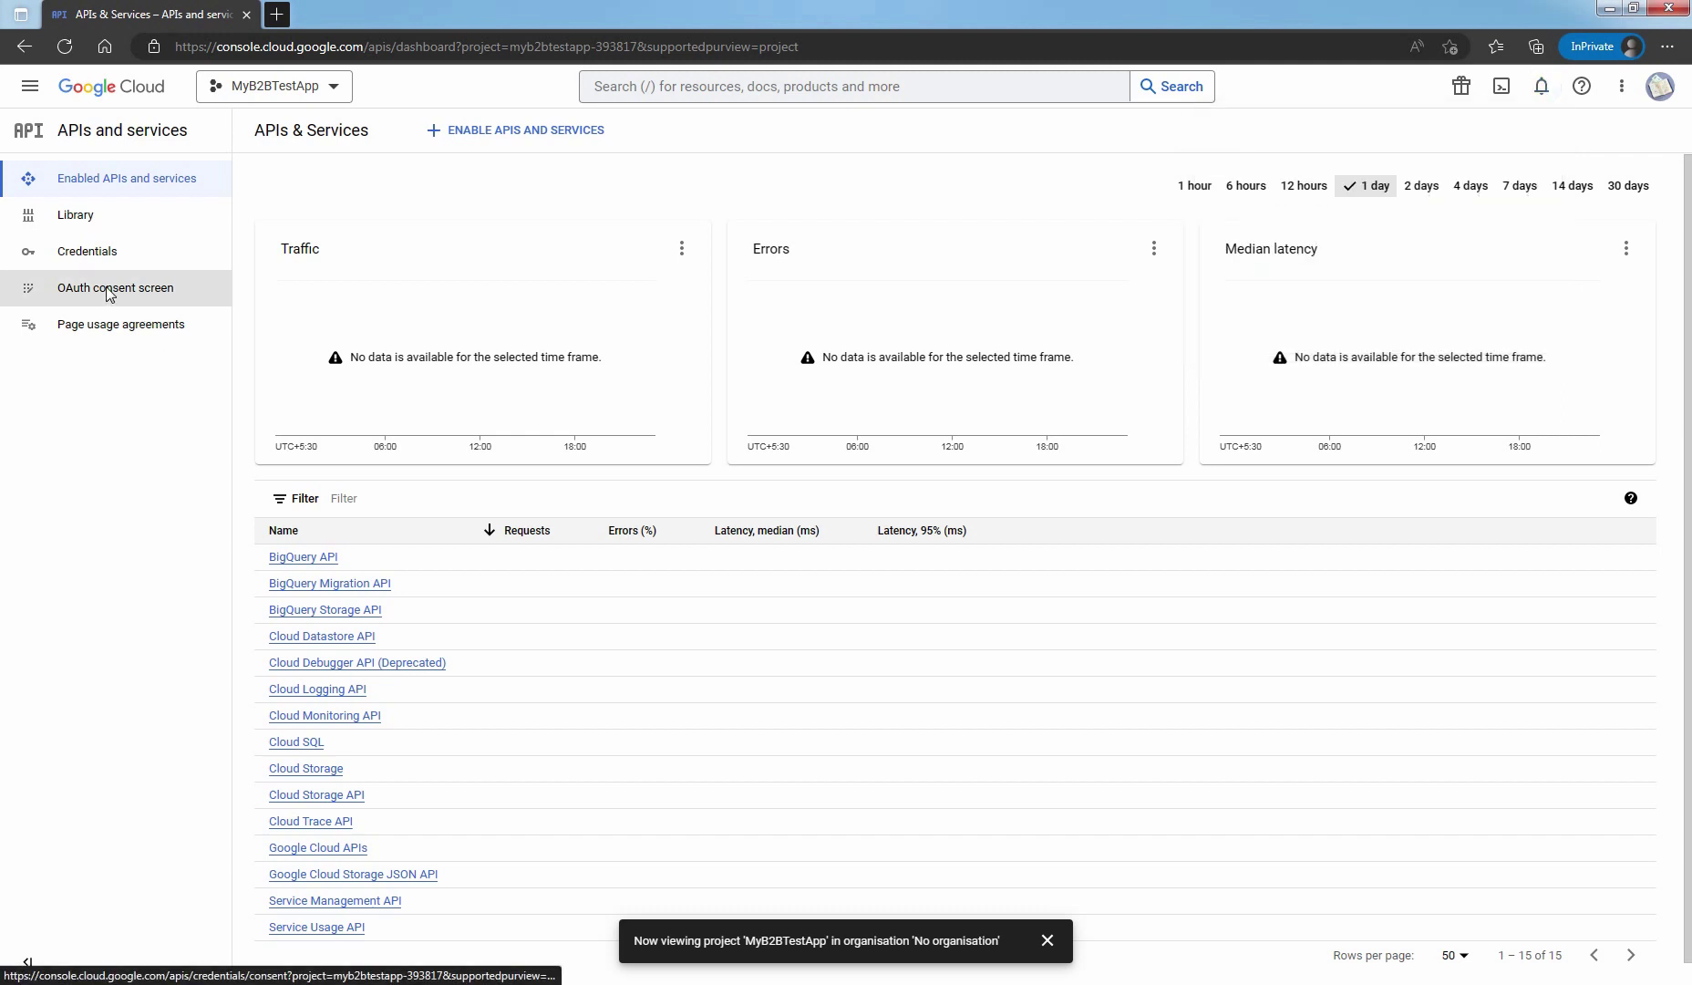
left_click(109, 292)
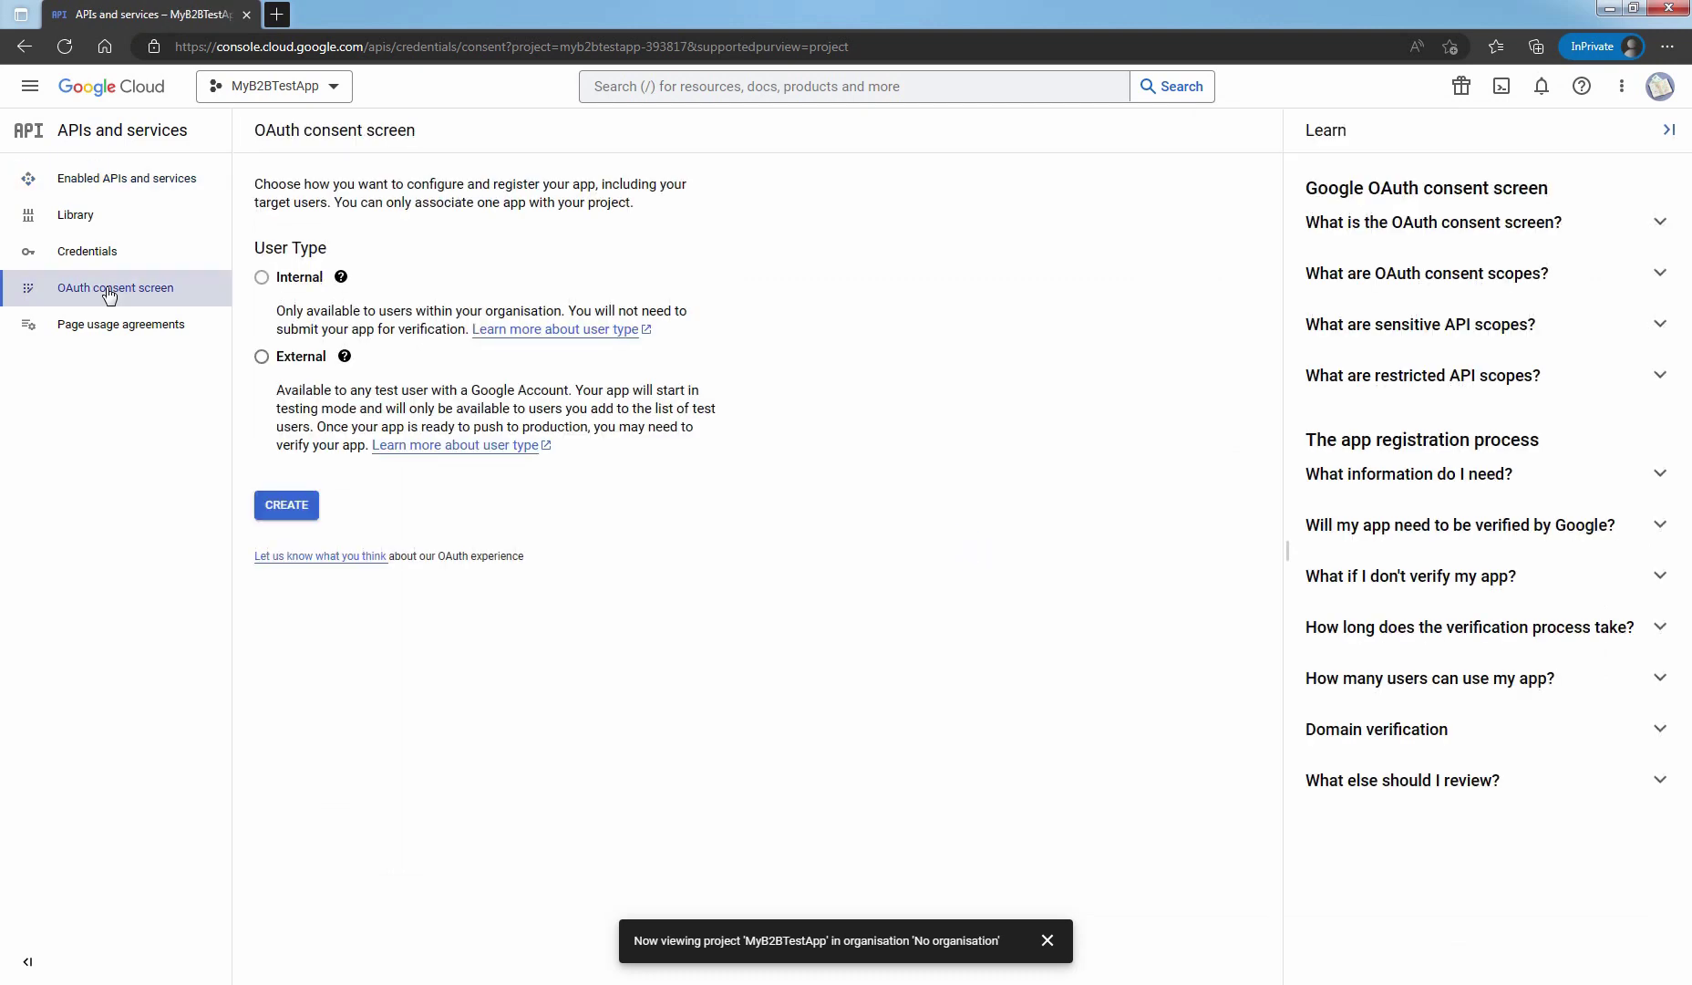
left_click(262, 357)
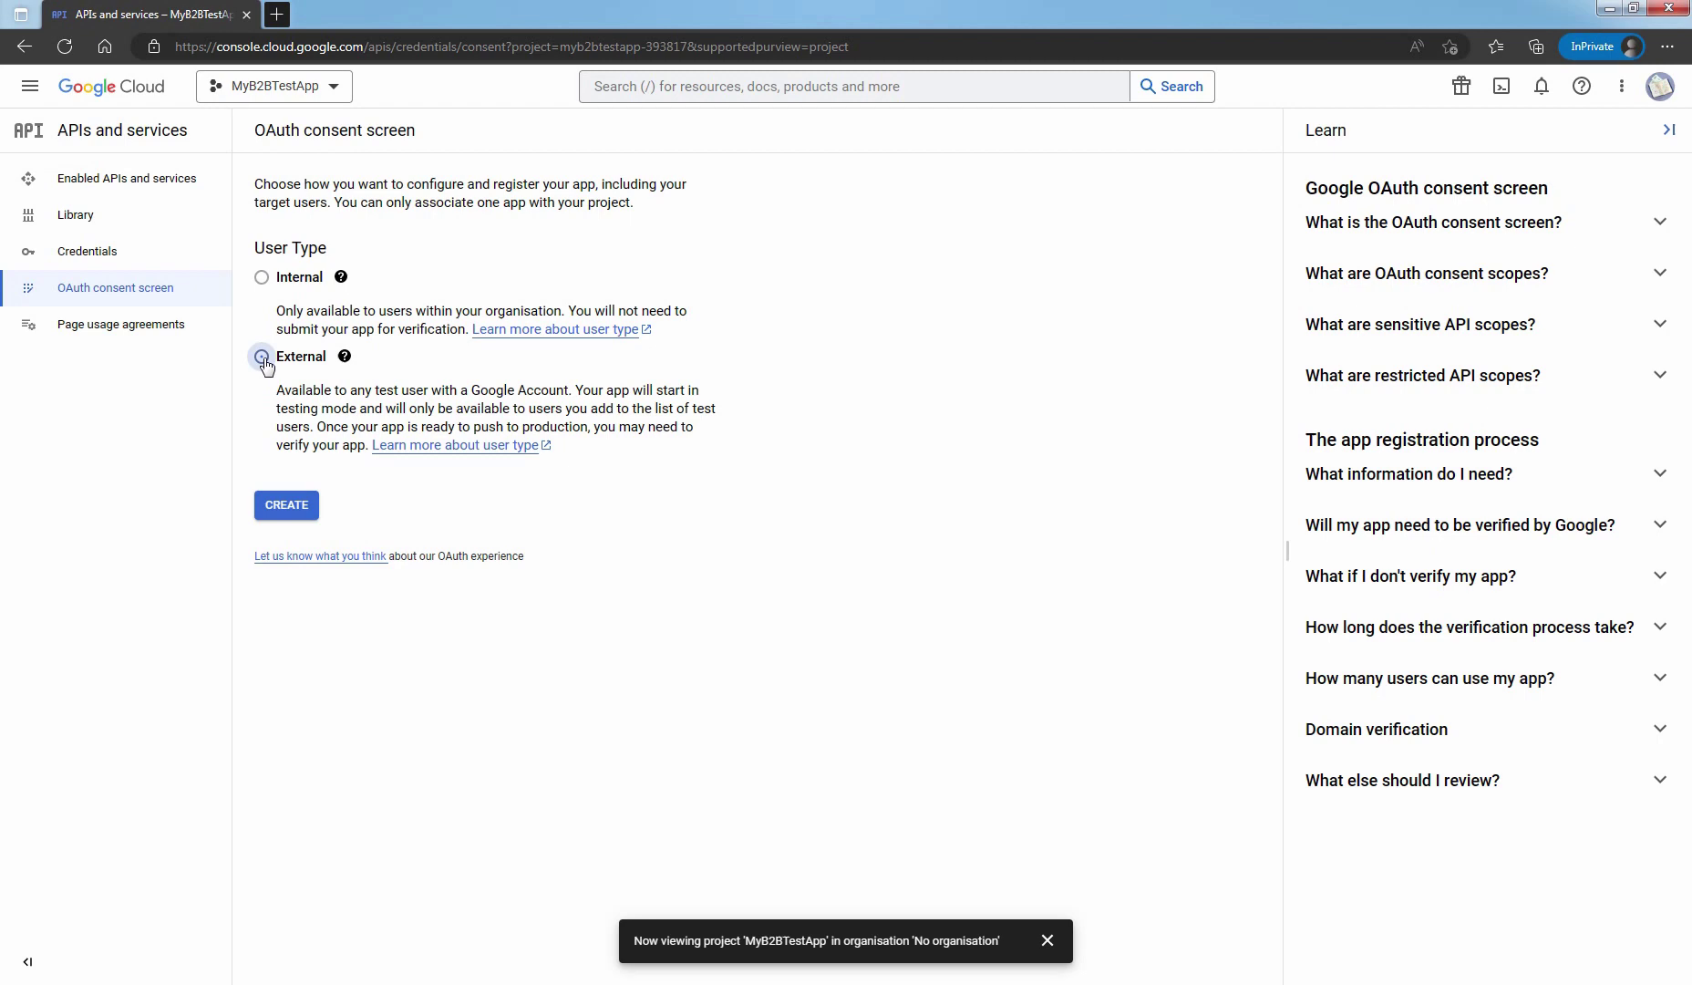
left_click(286, 505)
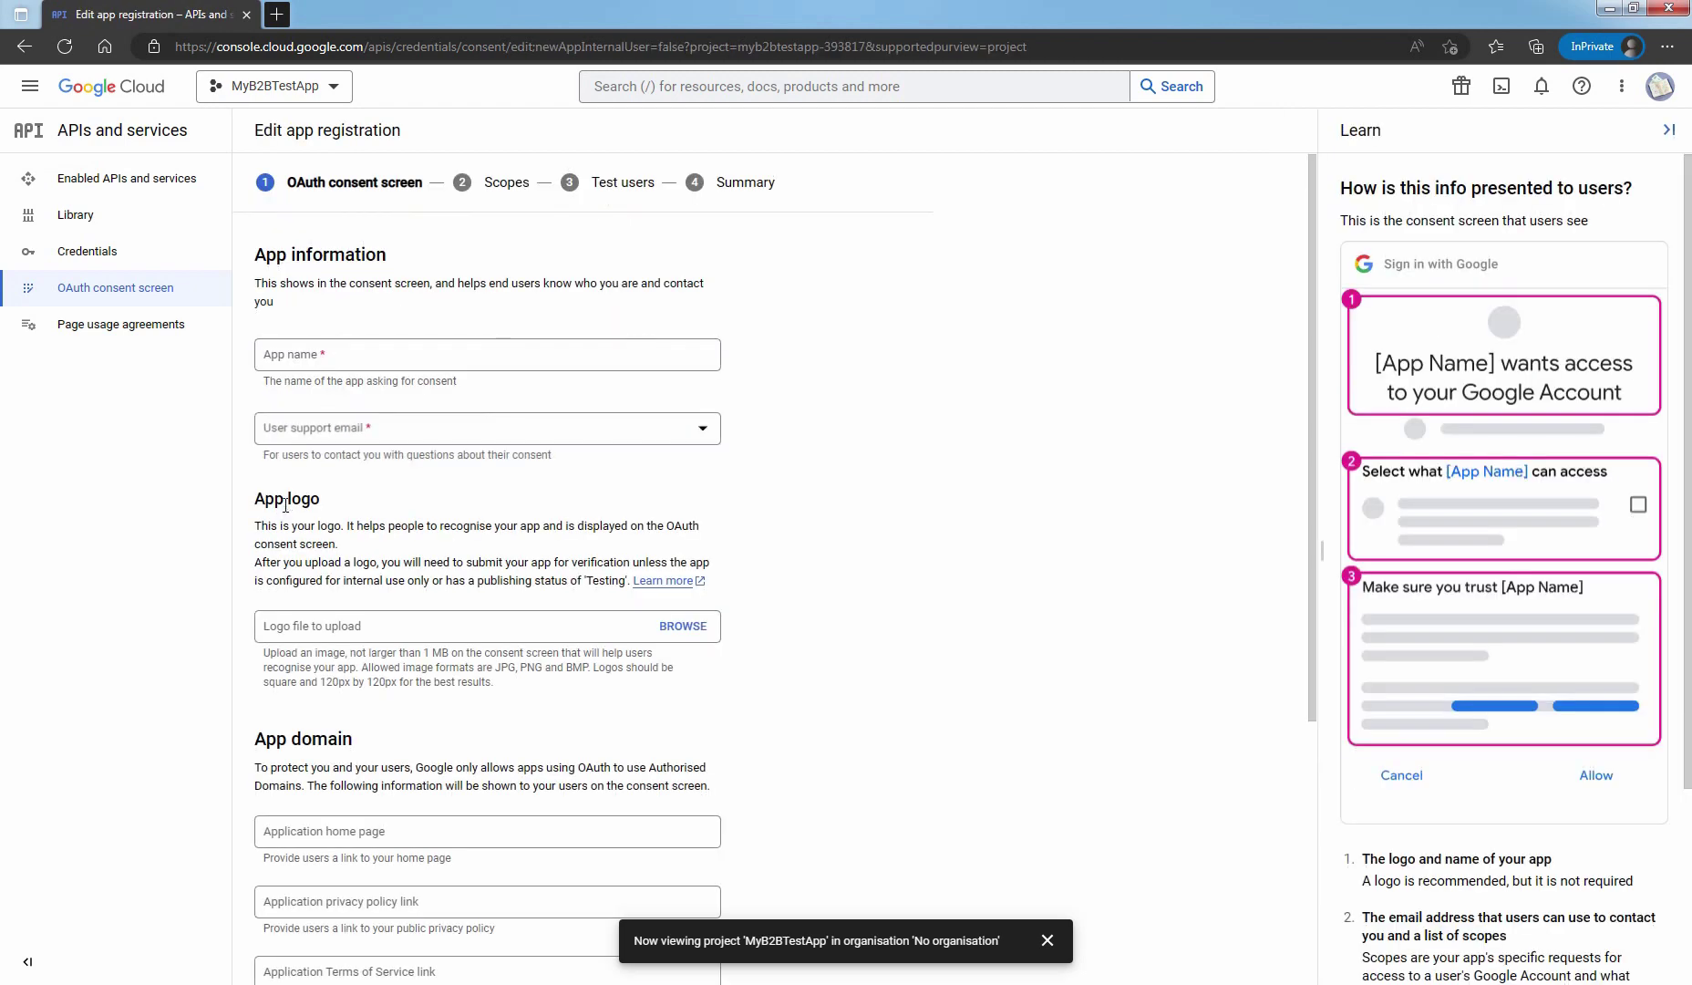
Name the app TestApp and choose the user support e-mail address.
left_click(388, 356)
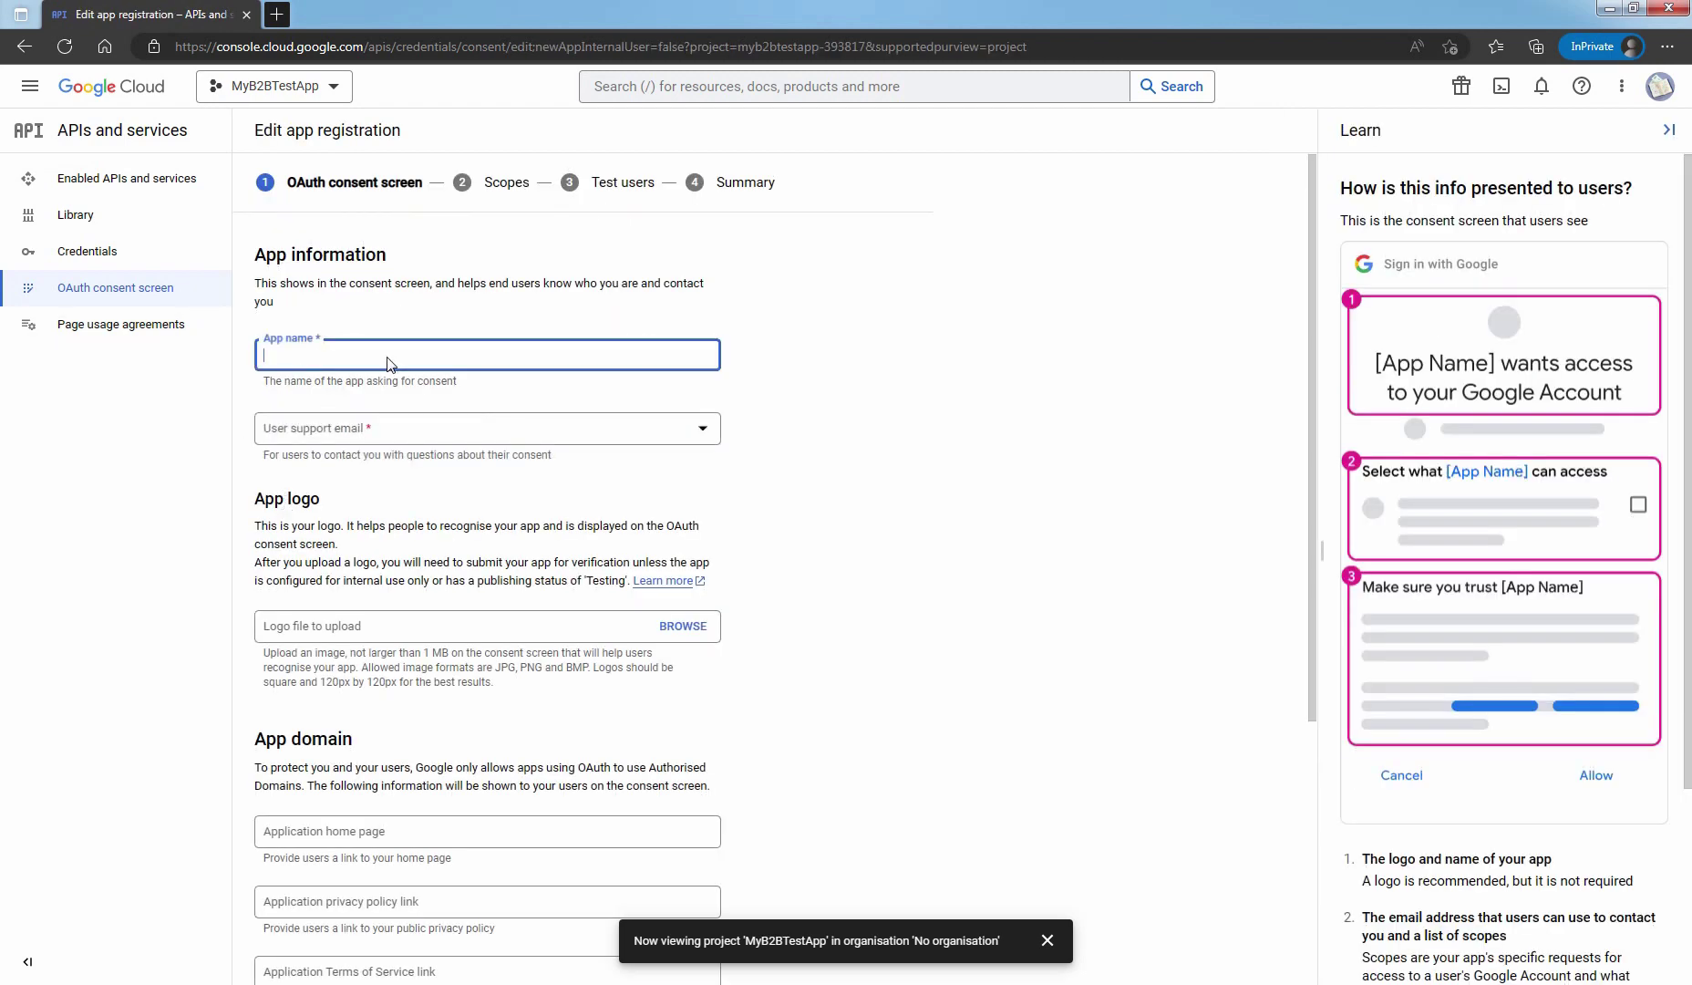
type("TestApp")
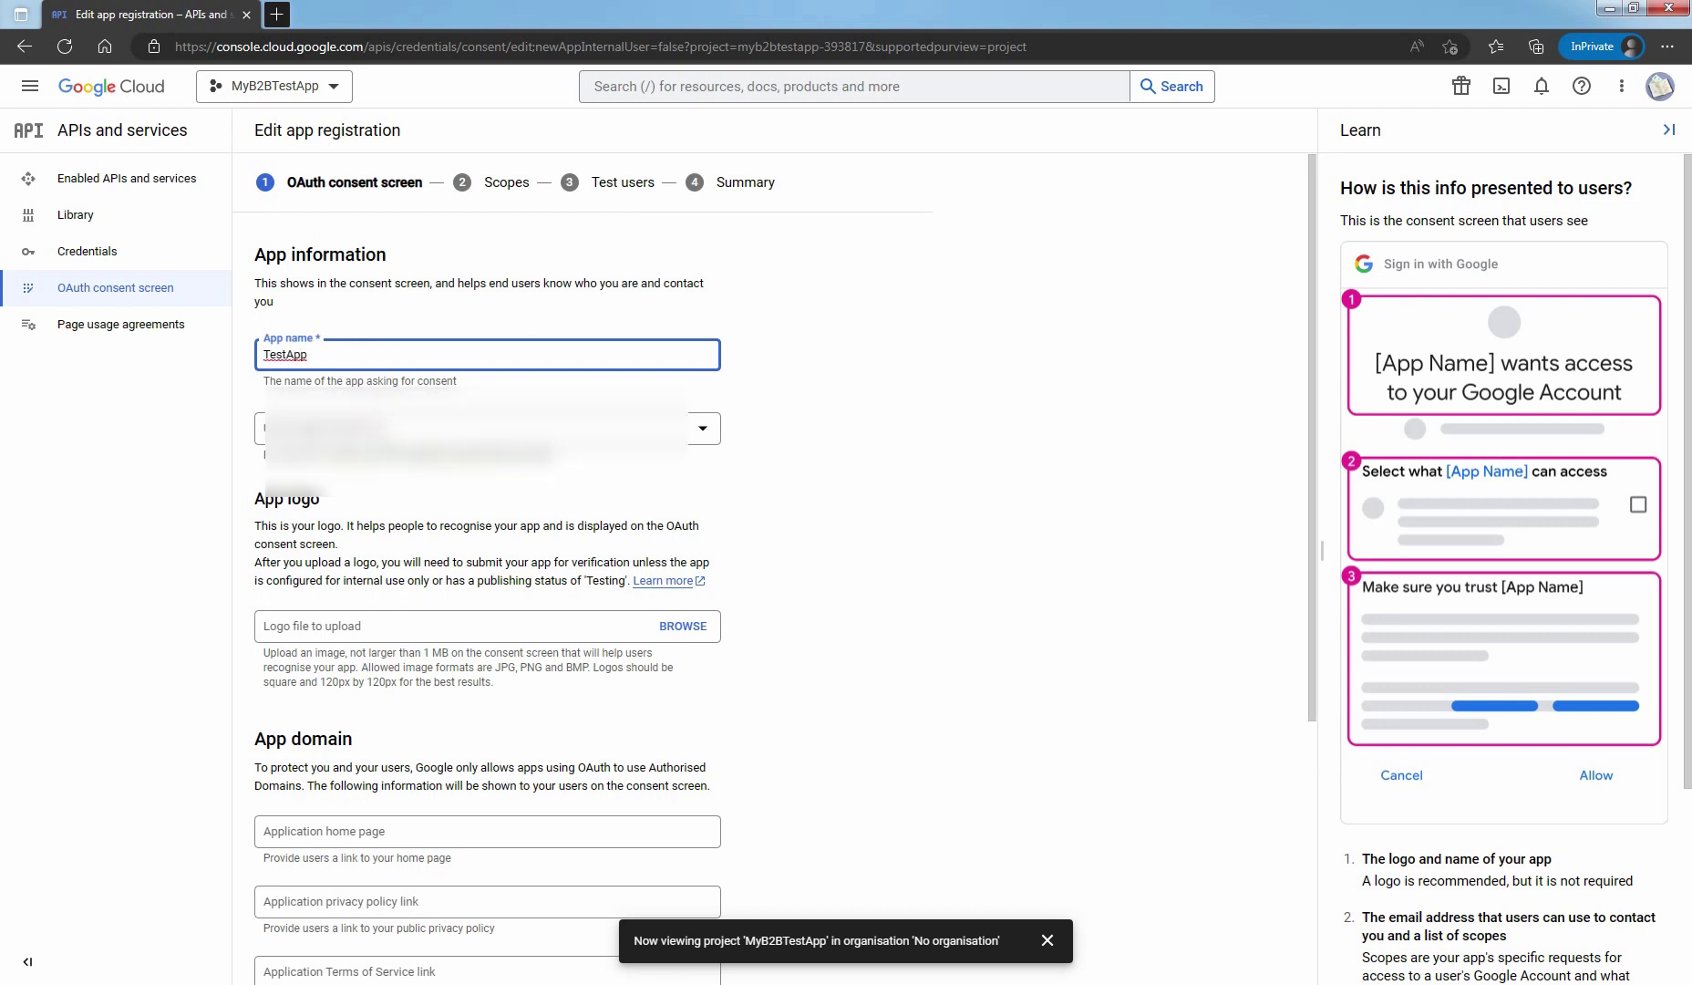
left_click(383, 428)
left_click(364, 453)
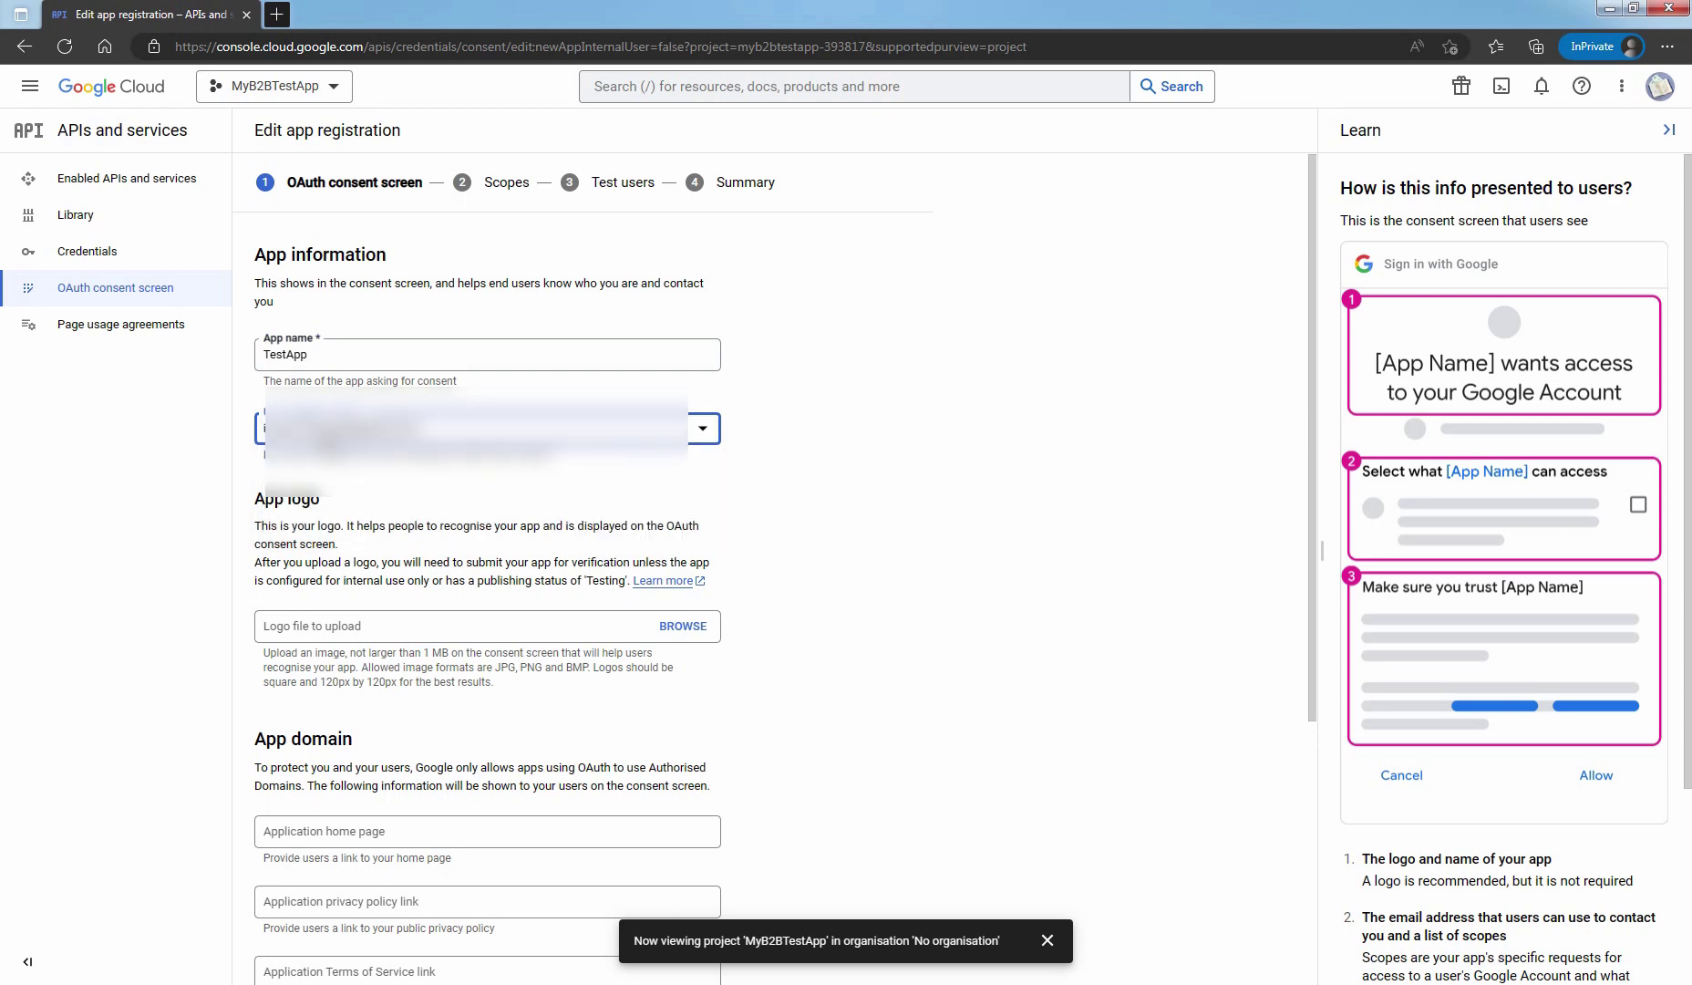
scroll(903, 495, "down", 4)
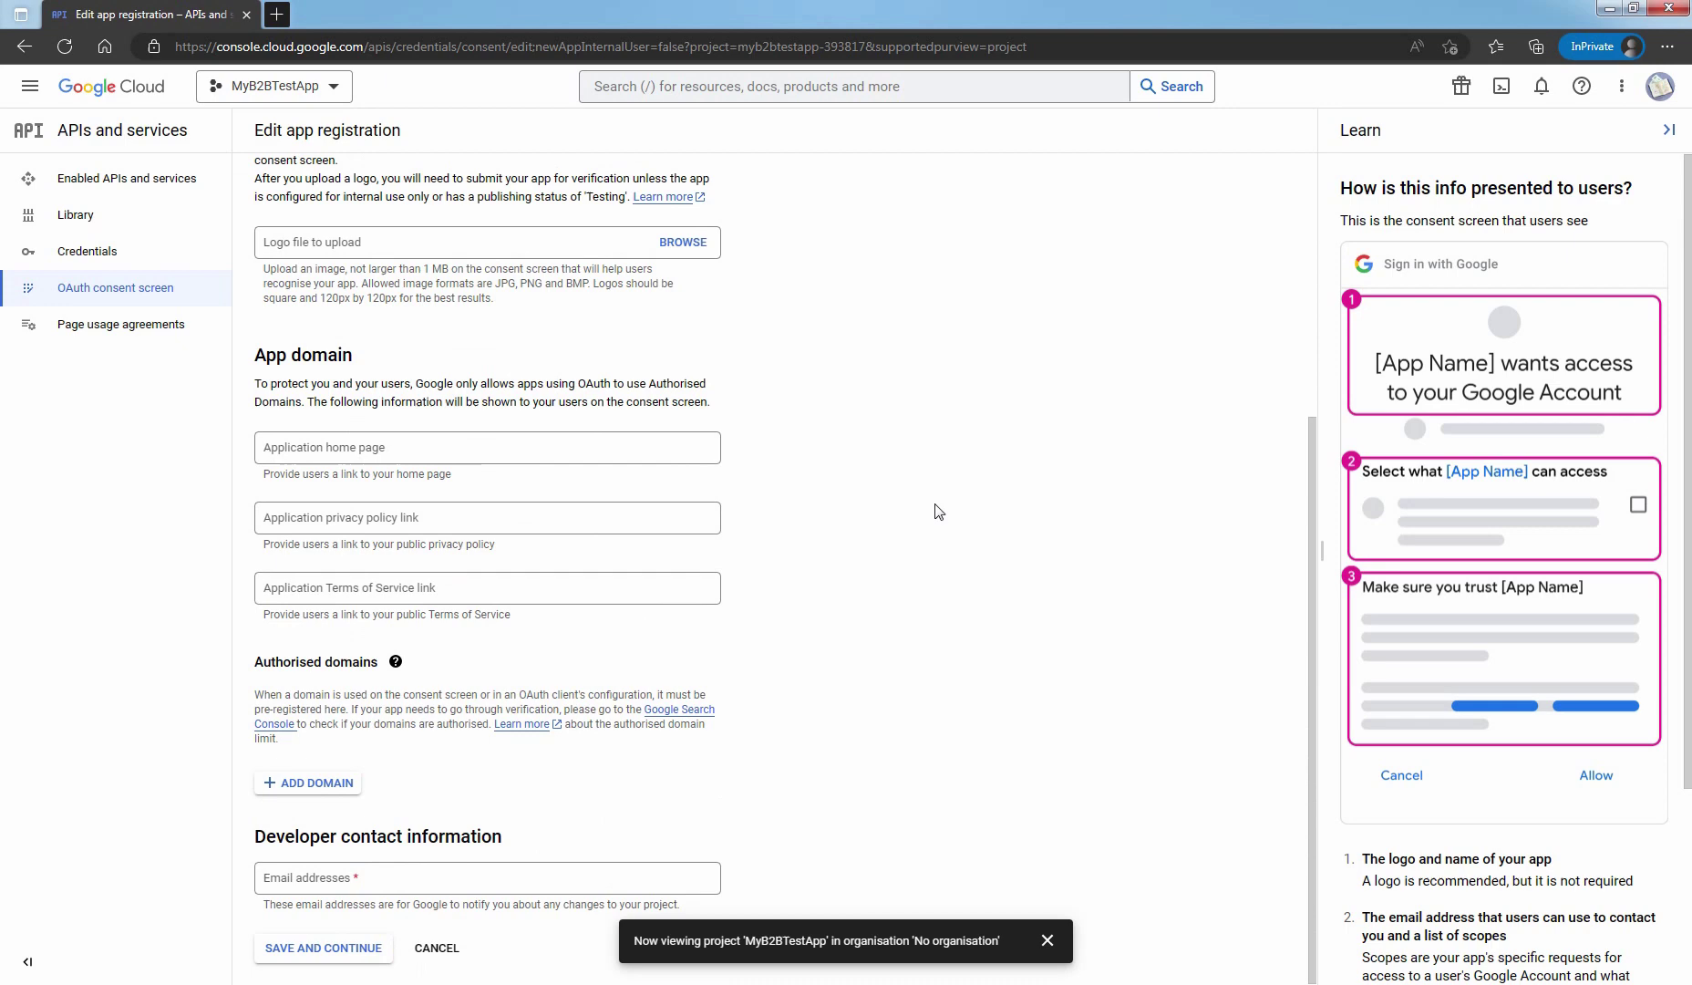
left_click(1046, 940)
scroll(1047, 948, "up", 4)
scroll(913, 606, "down", 4)
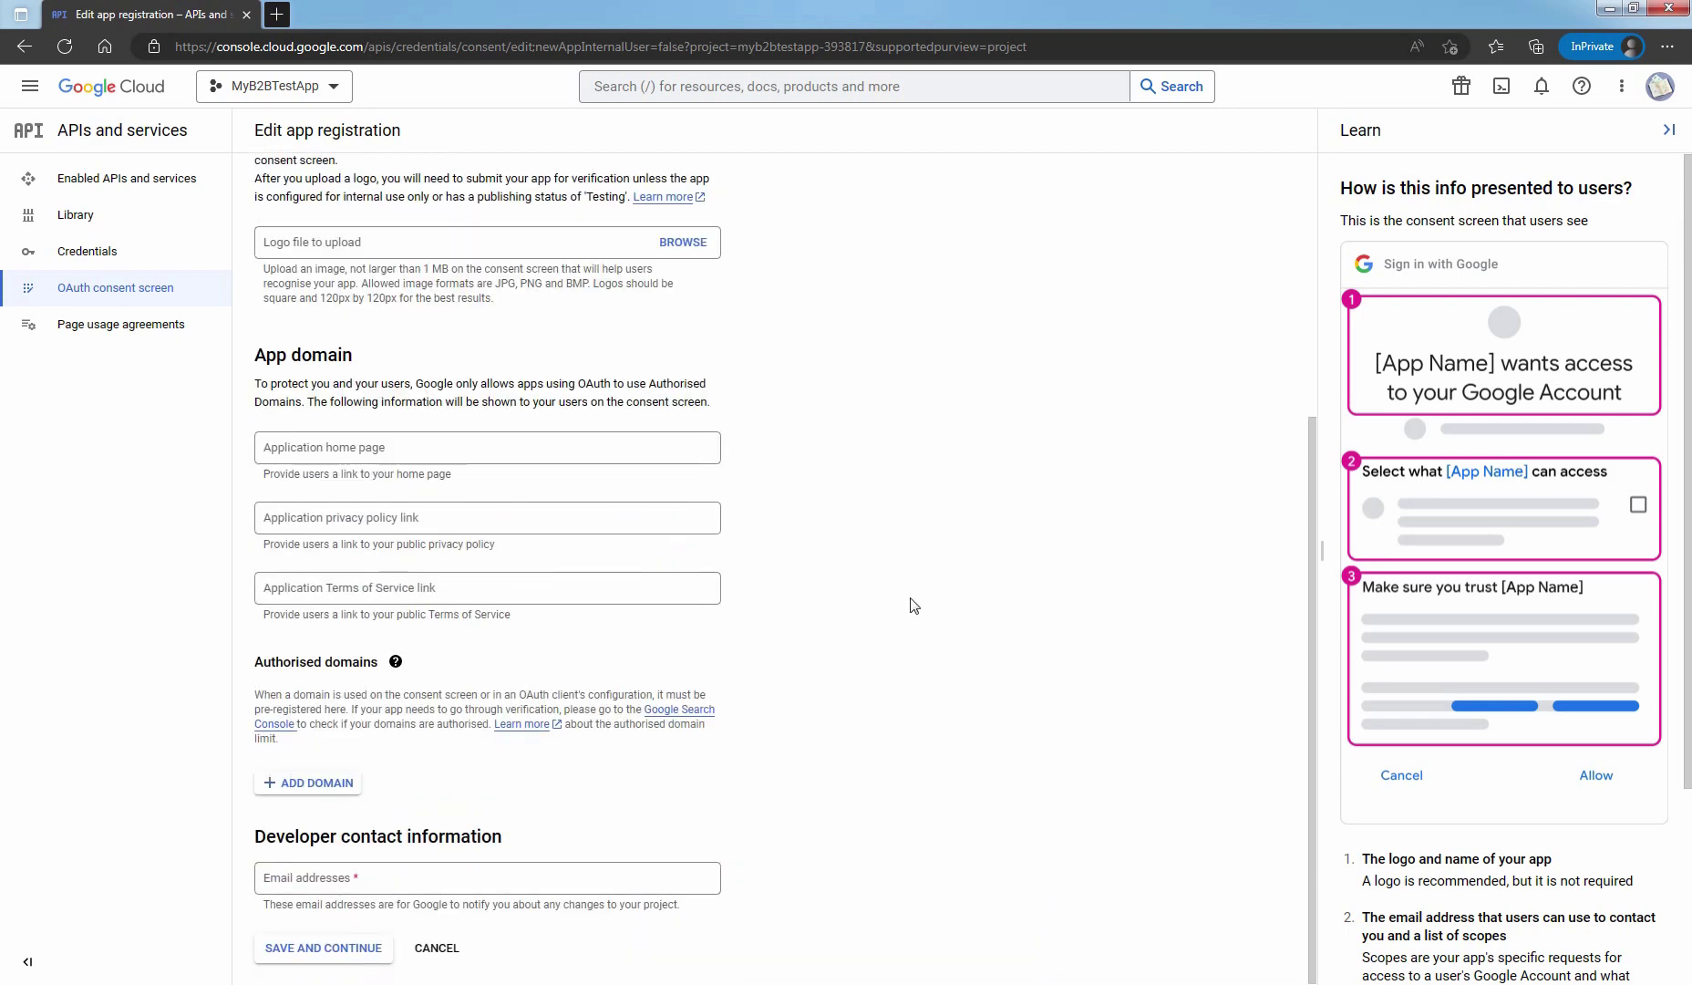
Add authorised domain microsoftonline.com and the developer contact e-mail, then save and continue.
left_click(311, 784)
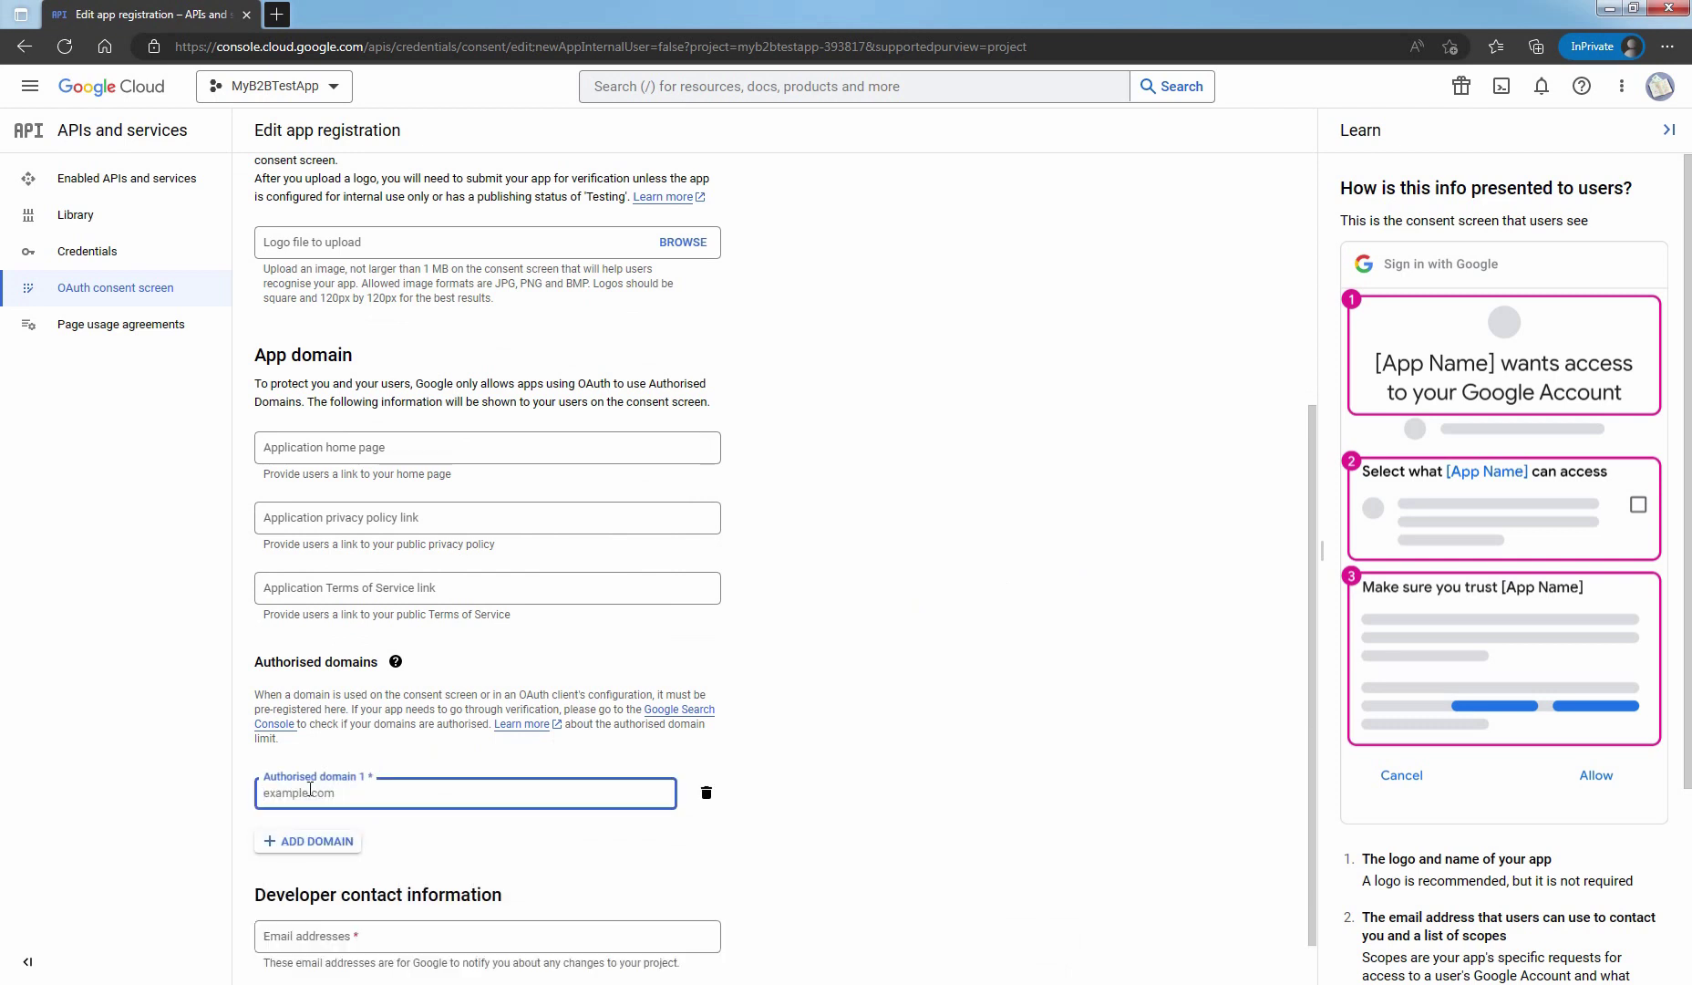
type("microsoftonline.com")
scroll(310, 789, "down", 1)
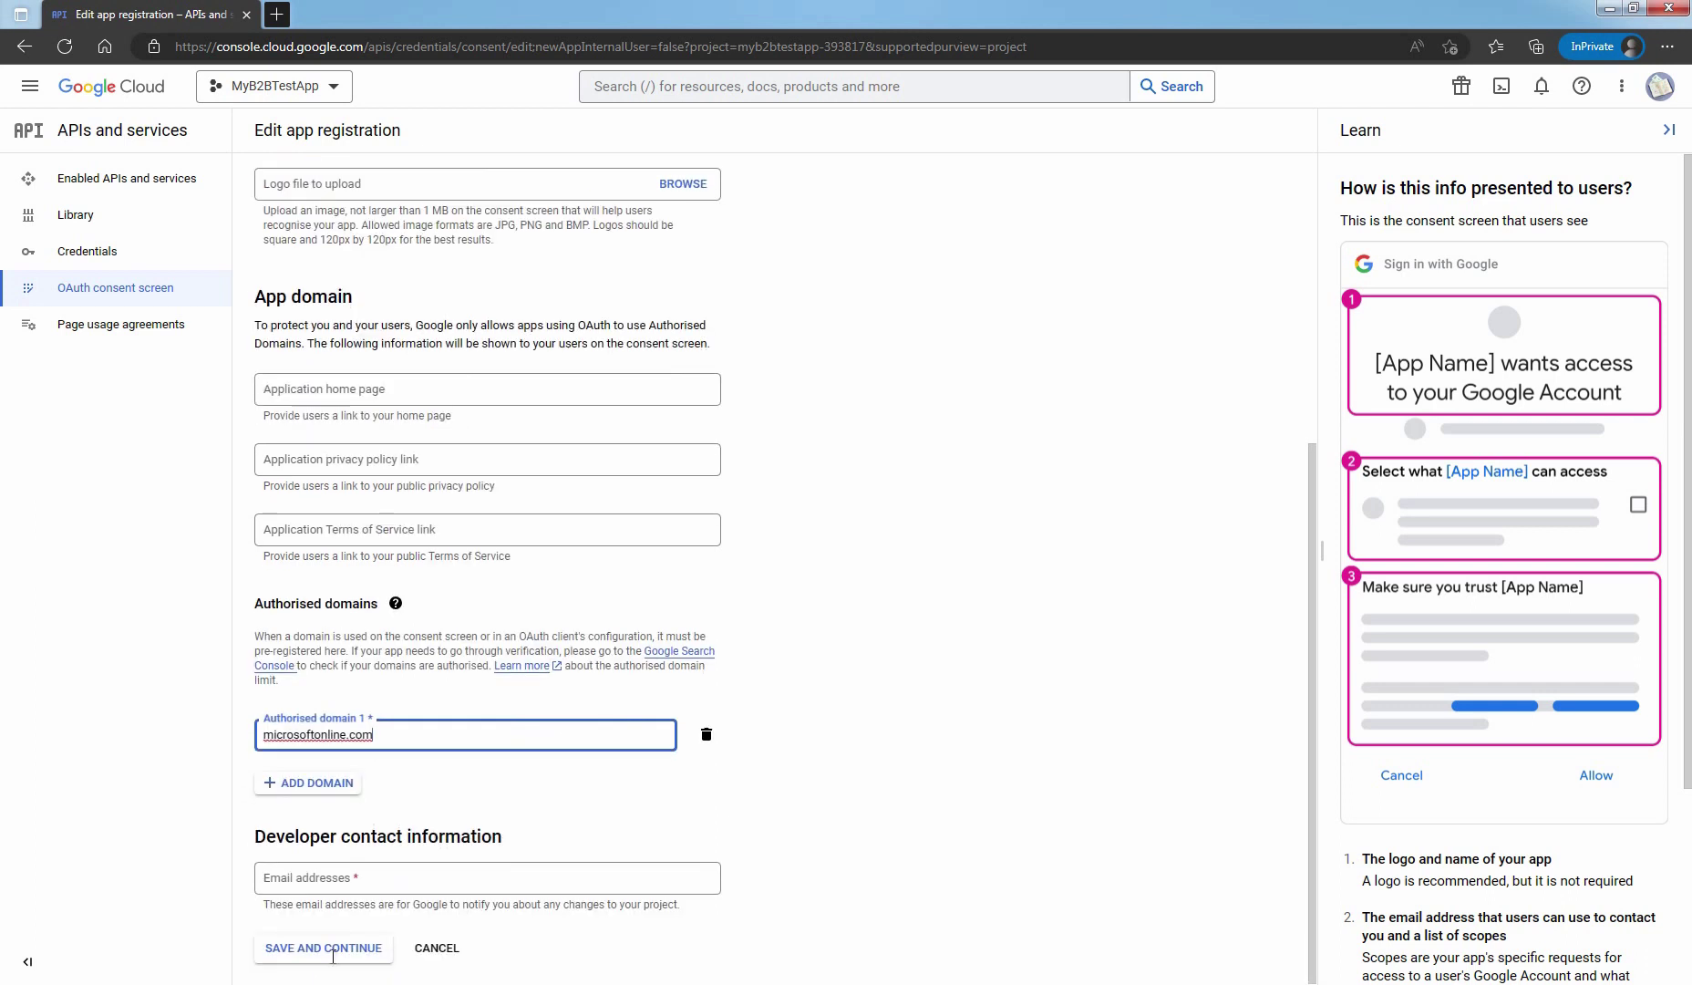
left_click(383, 880)
key("Down")
key("Return")
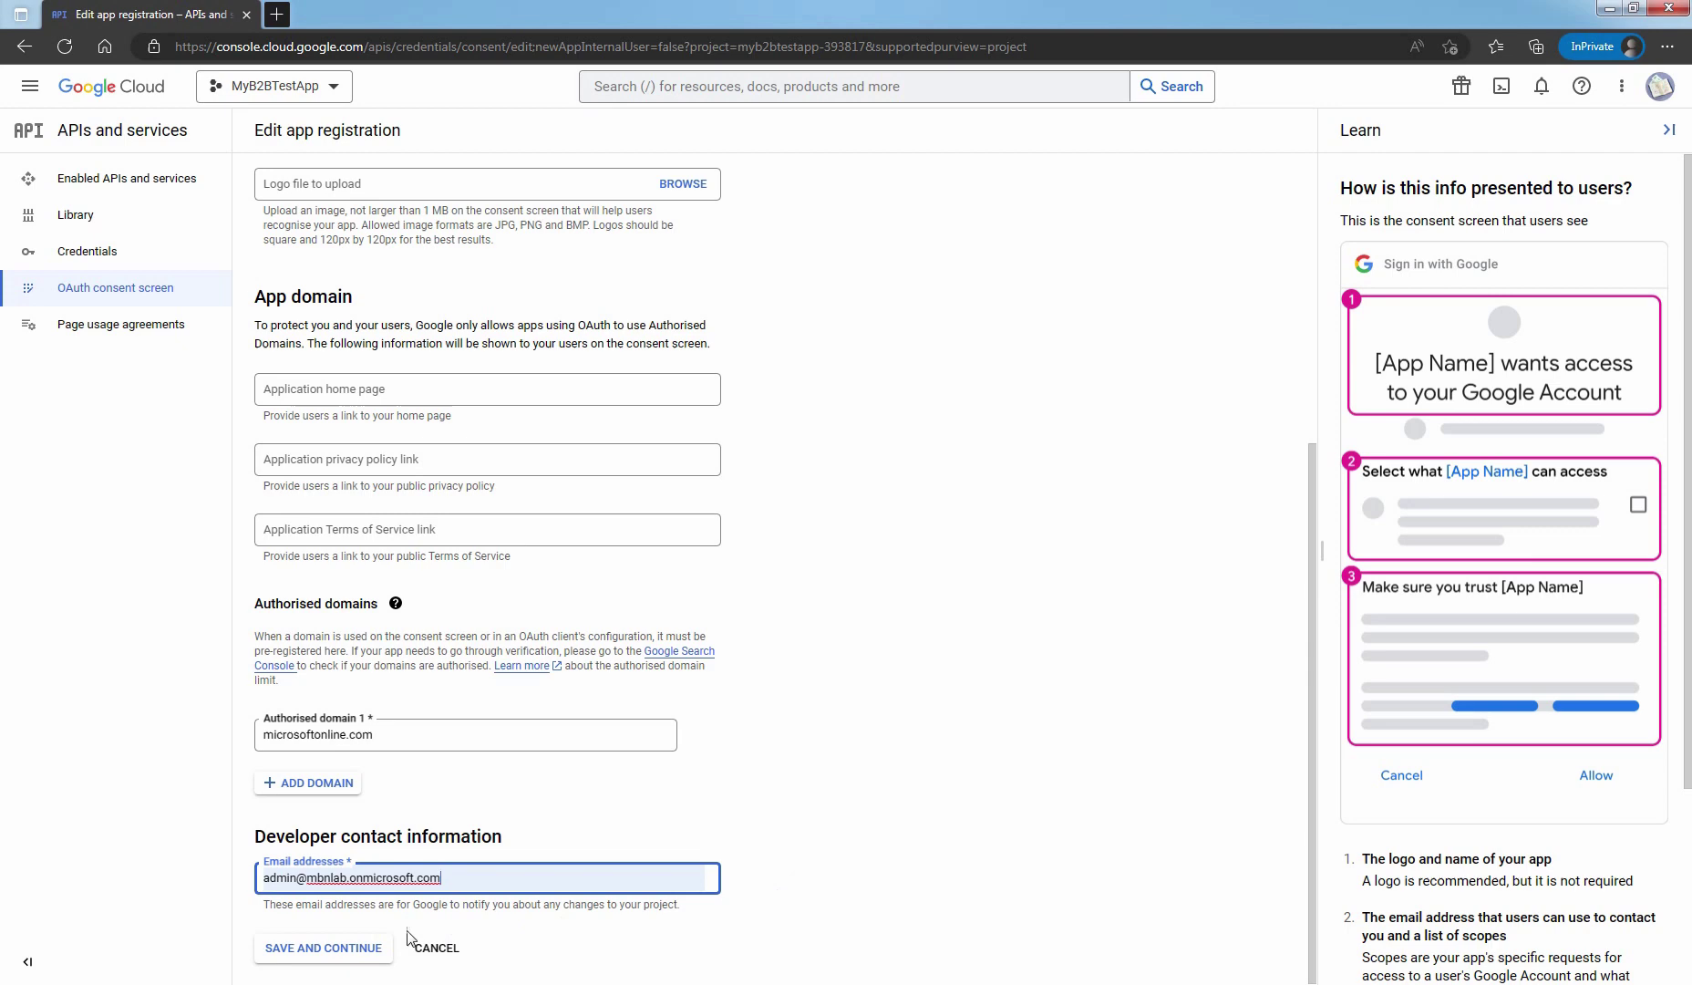
left_click(322, 948)
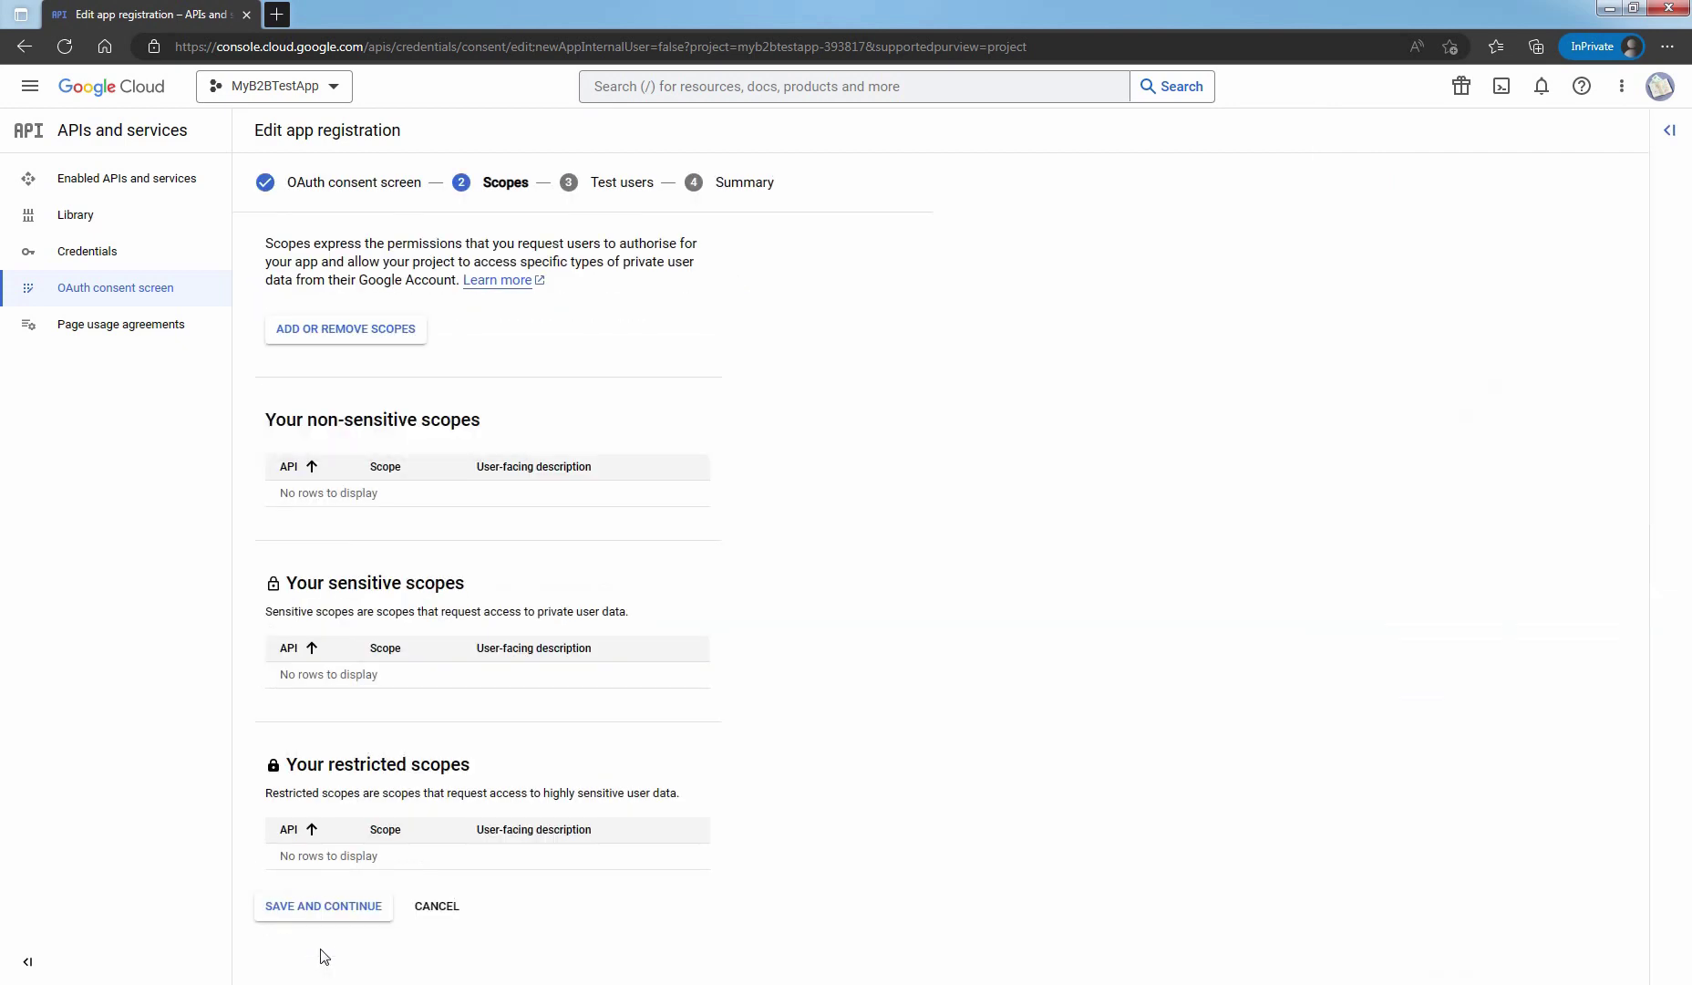
Begin a new OAuth client ID of type Web application named Microsoft Entra B2B.
left_click(85, 260)
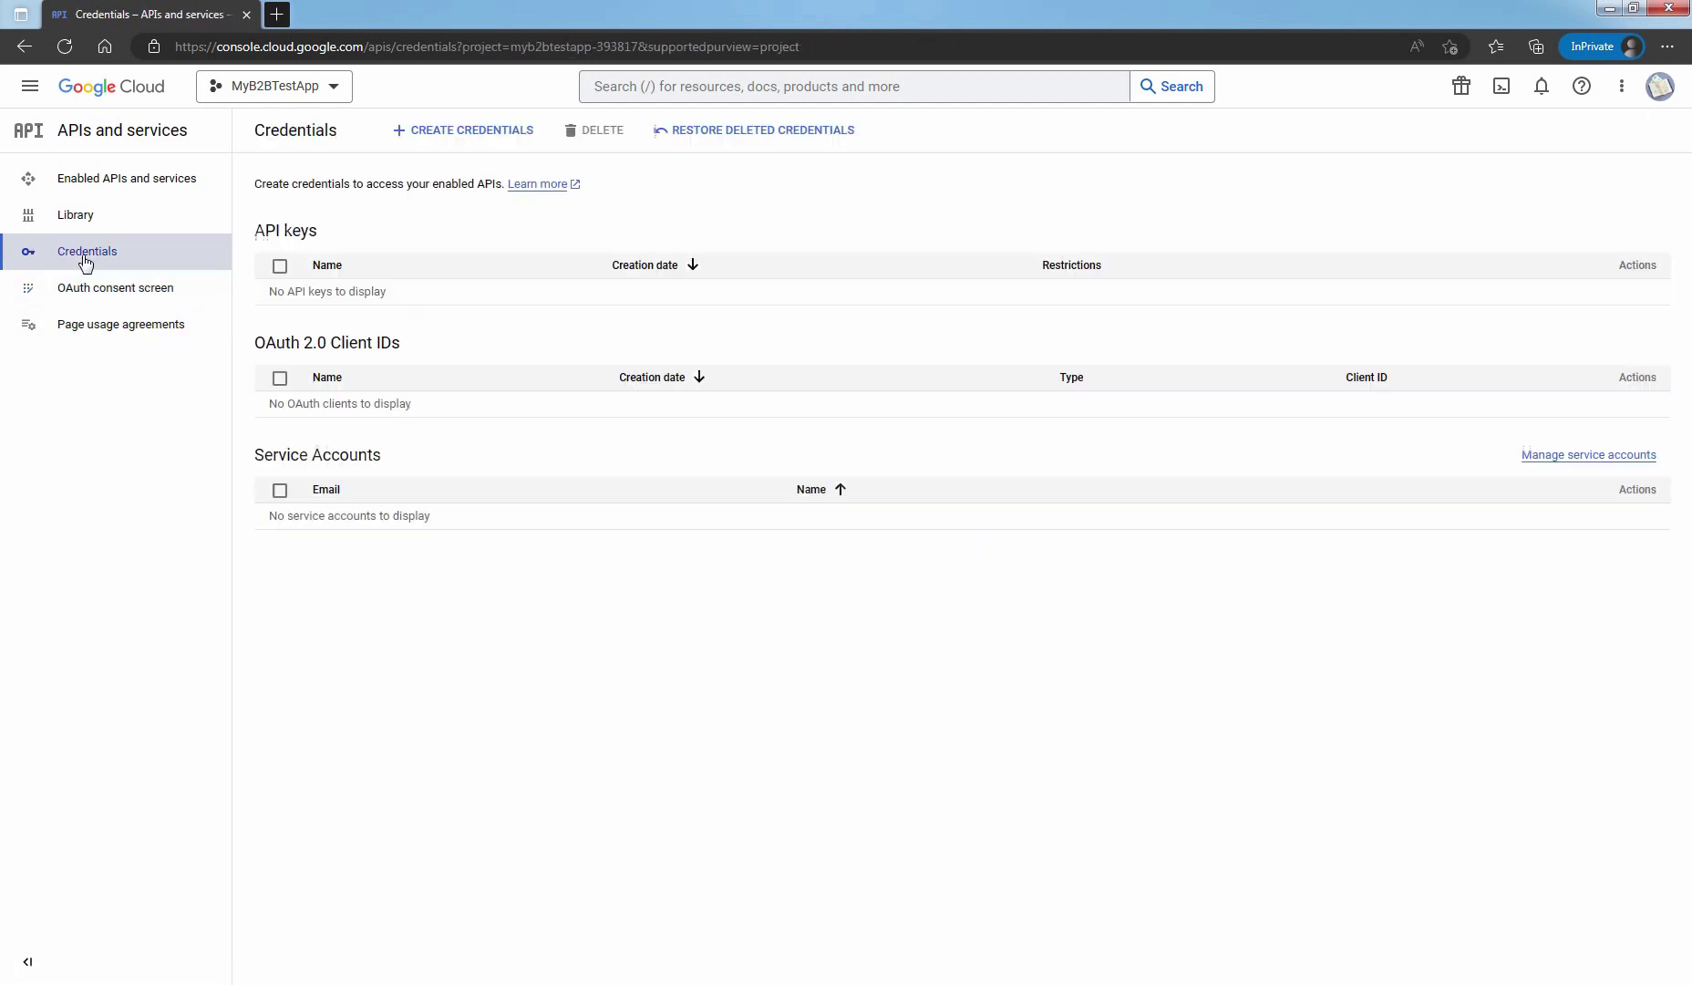
left_click(458, 134)
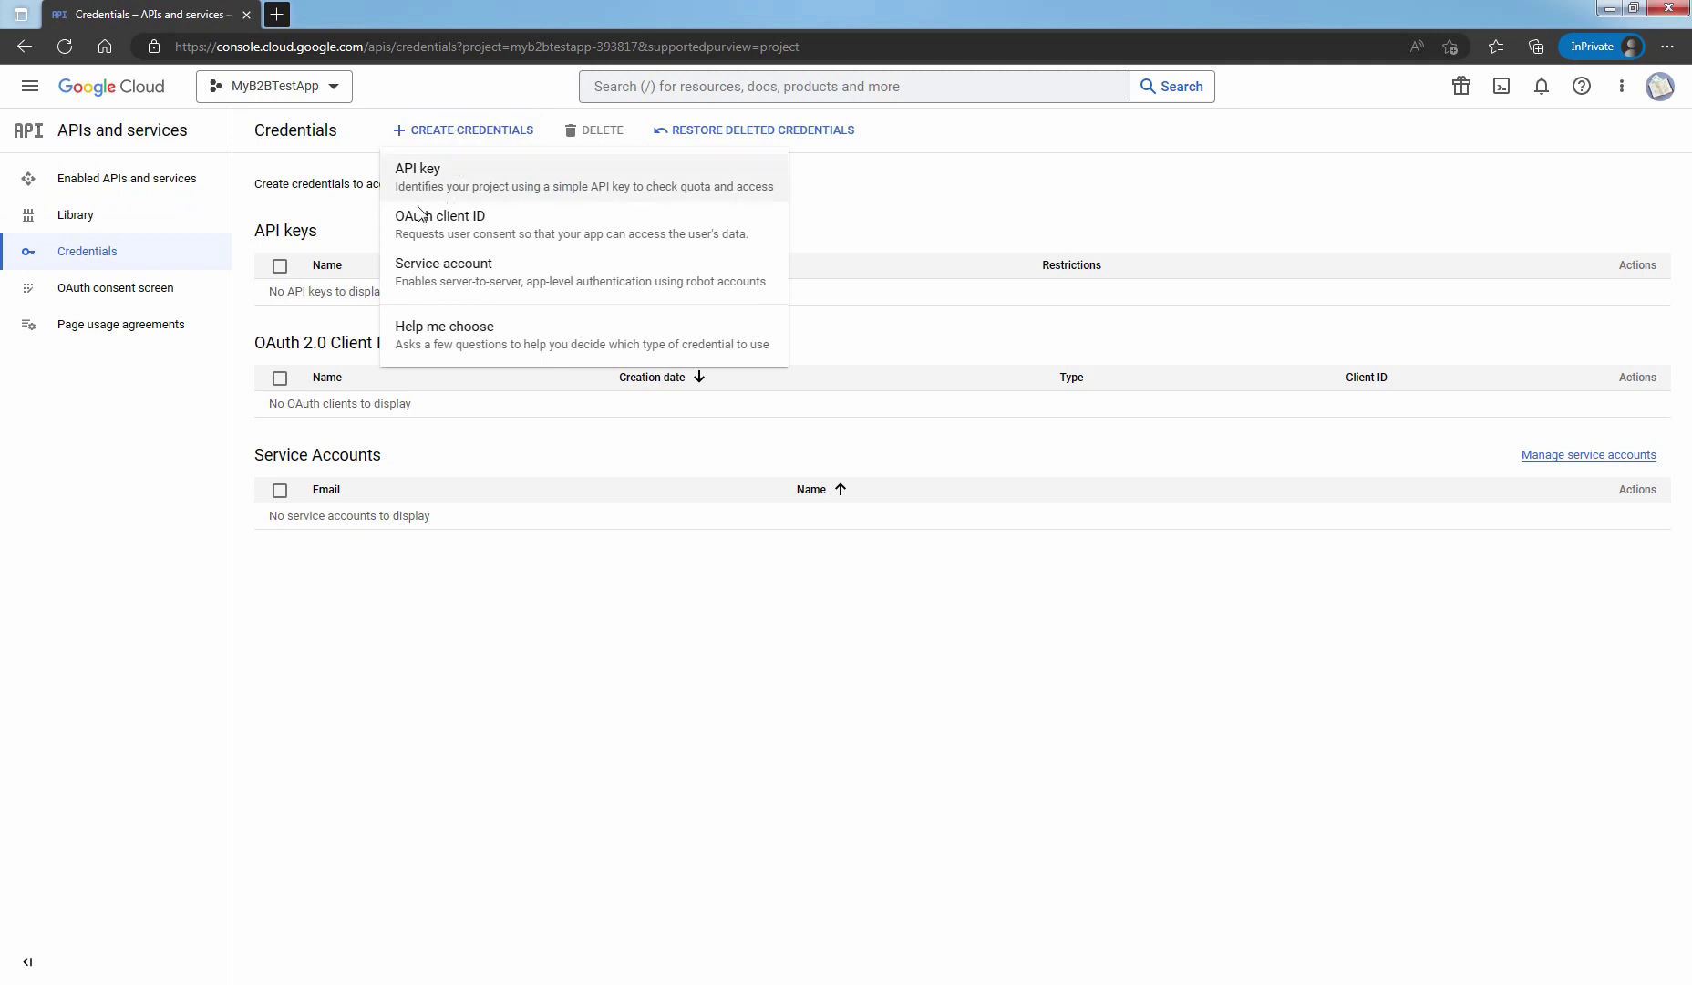
left_click(486, 233)
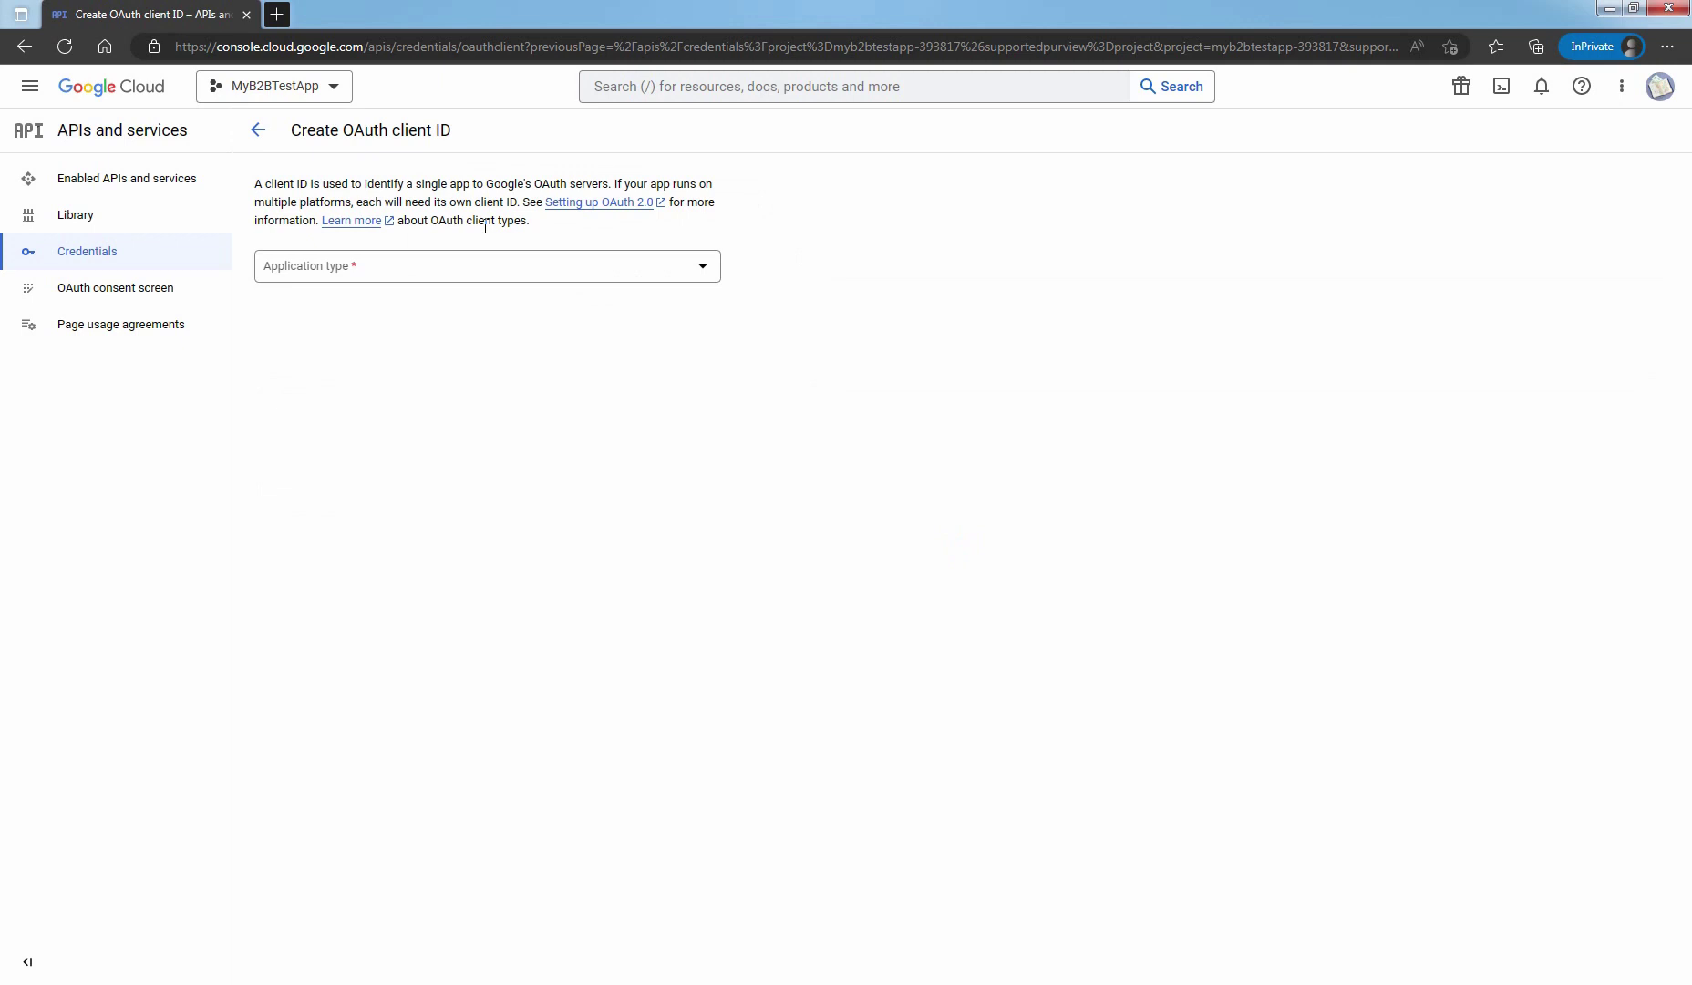
left_click(366, 268)
left_click(340, 292)
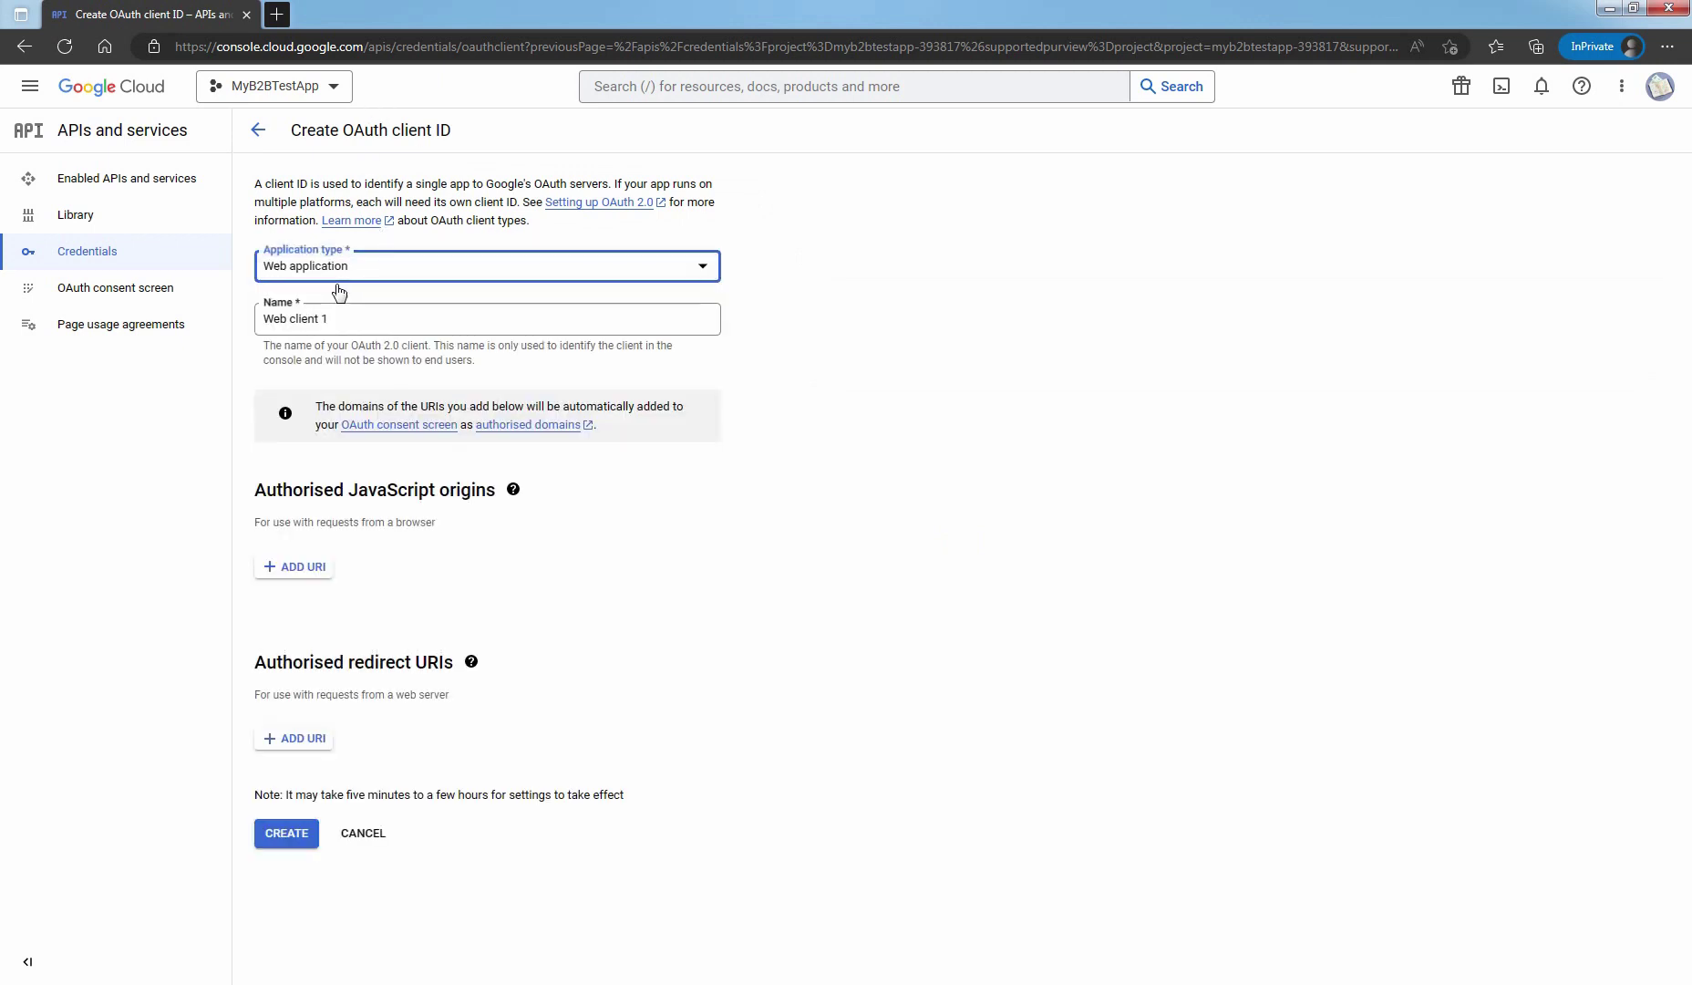
triple_click(360, 322)
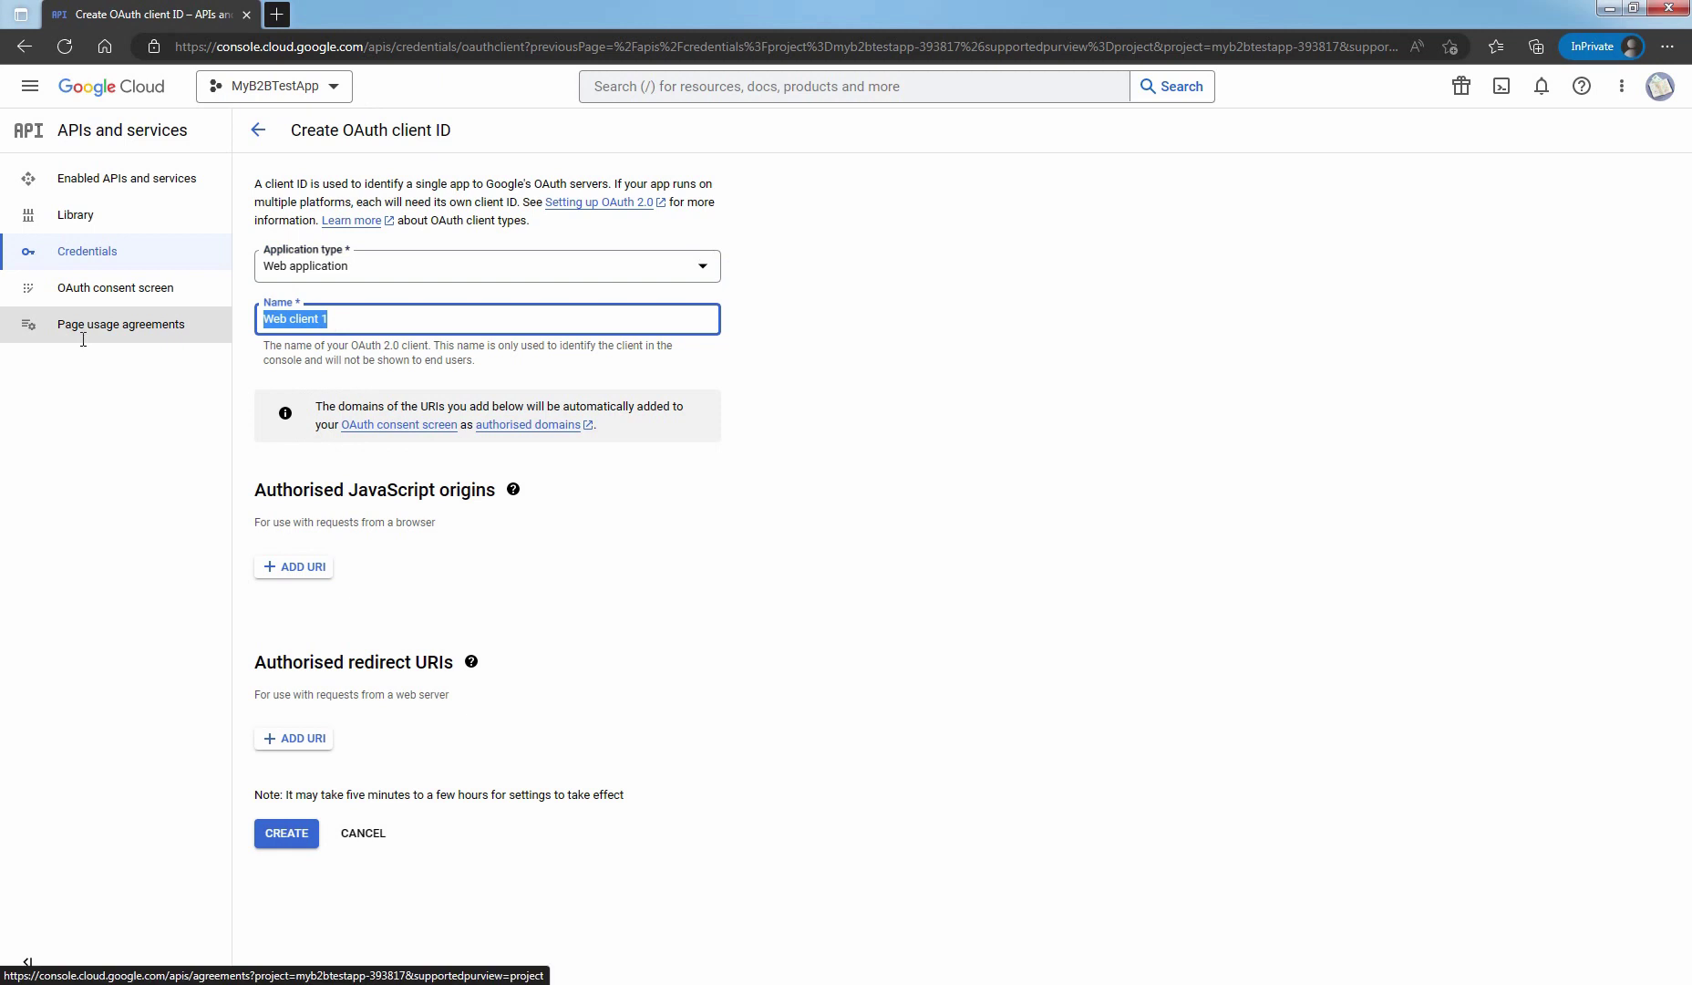
type("Microsoft Entra B2B")
Add the three login.microsoftonline.com redirect URIs, including tenant-ID and tenant-name paths, and create the client.
left_click(281, 746)
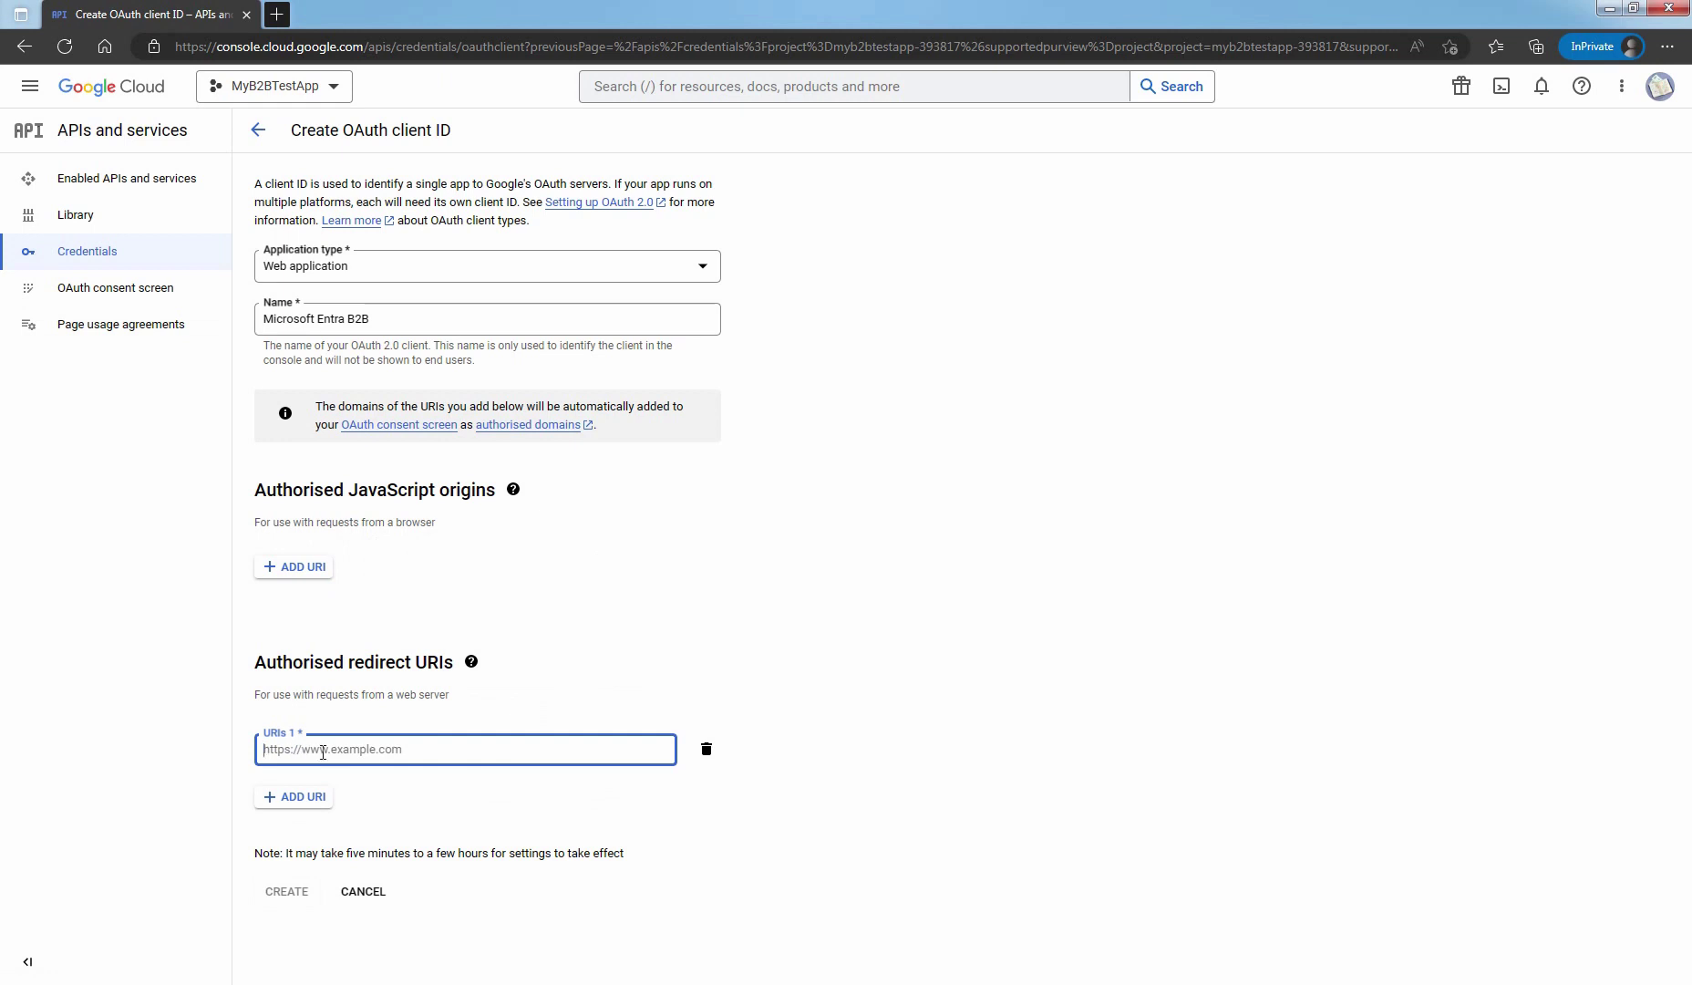
type("https://login.microsoftonline.com")
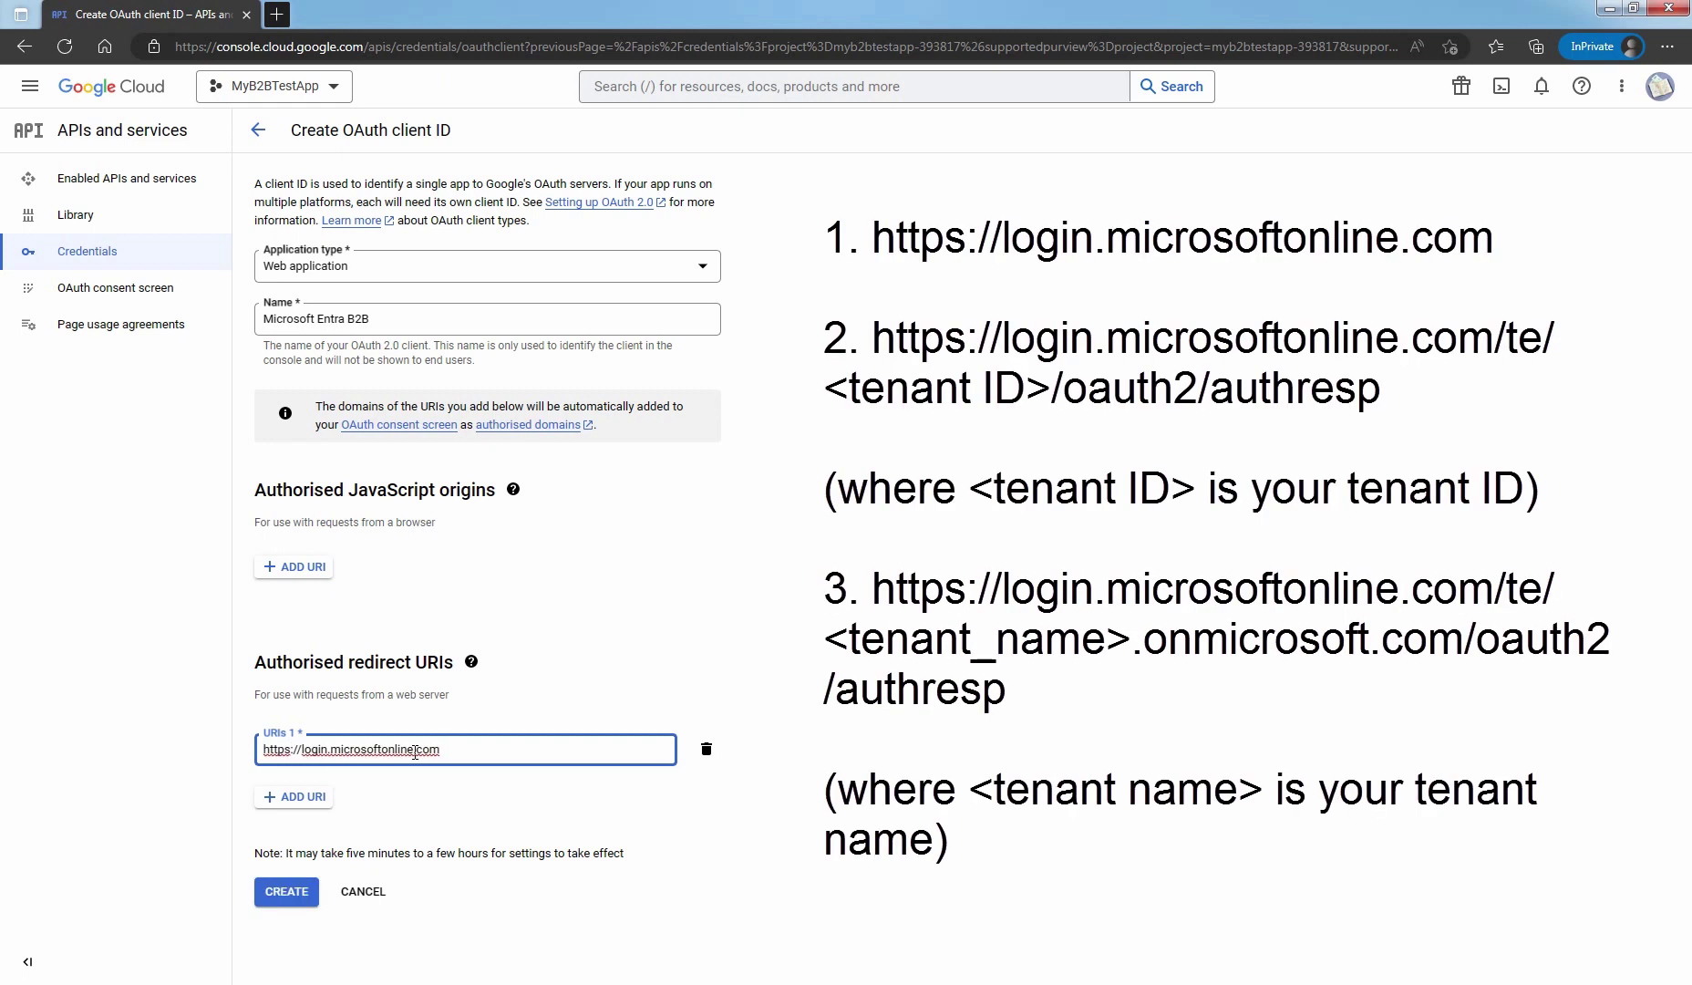
left_click(299, 799)
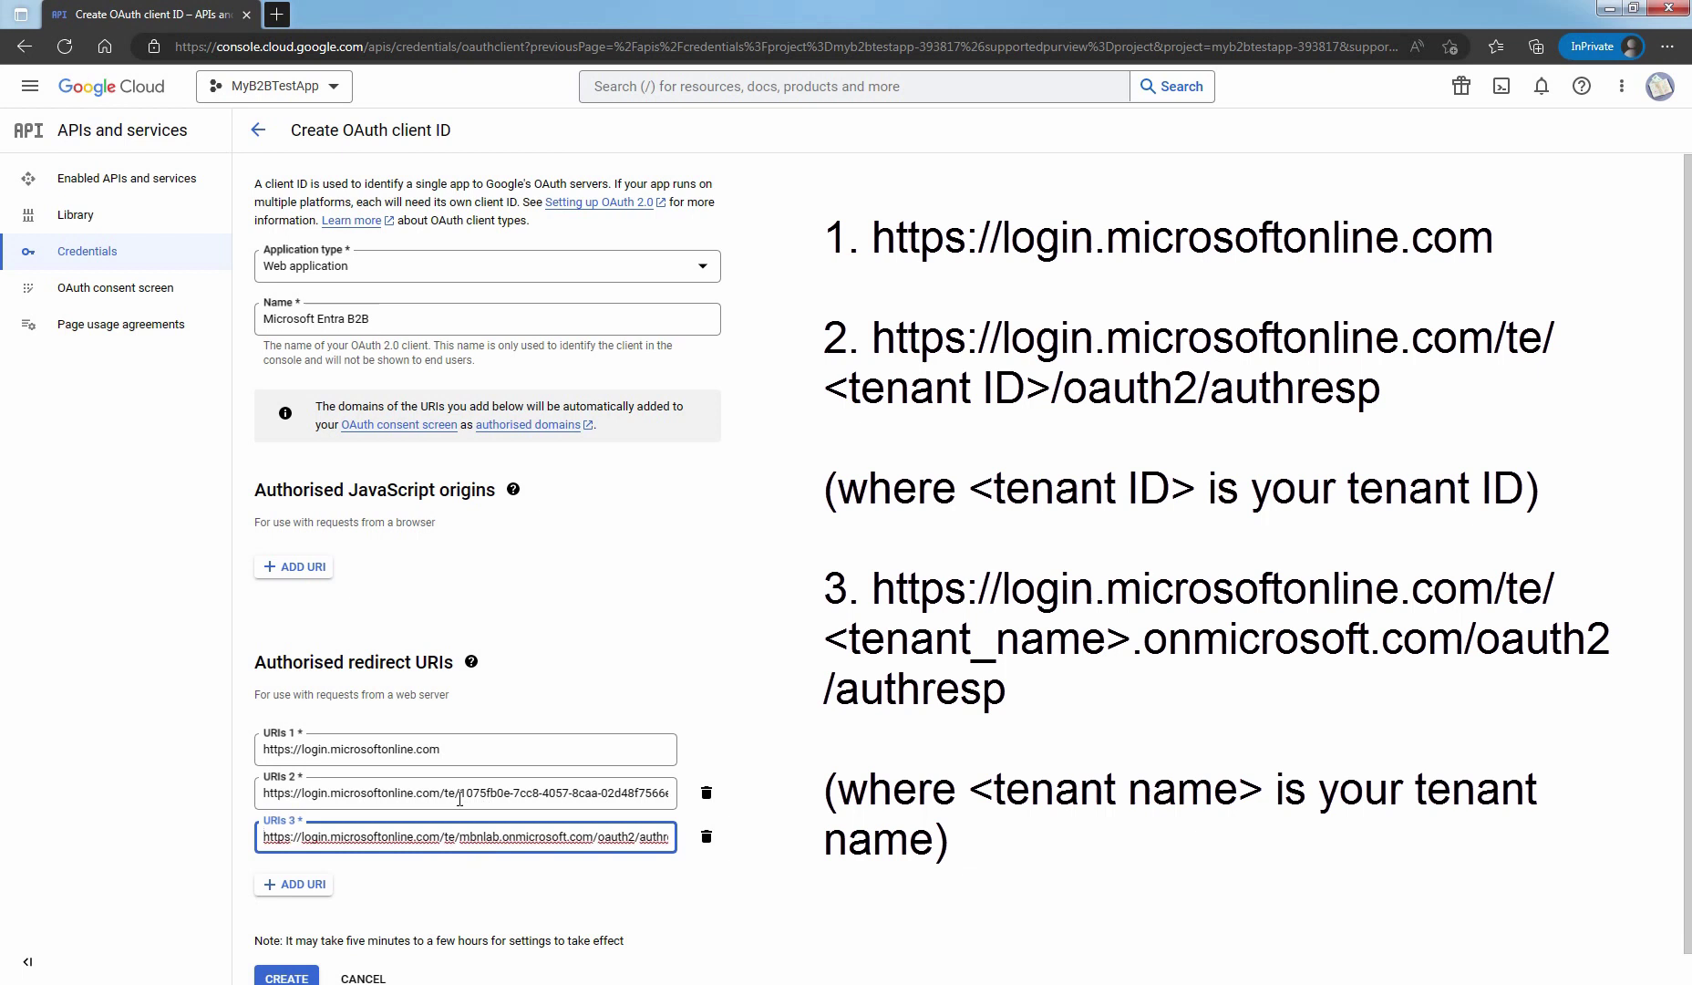
left_click_drag(462, 793, 576, 794)
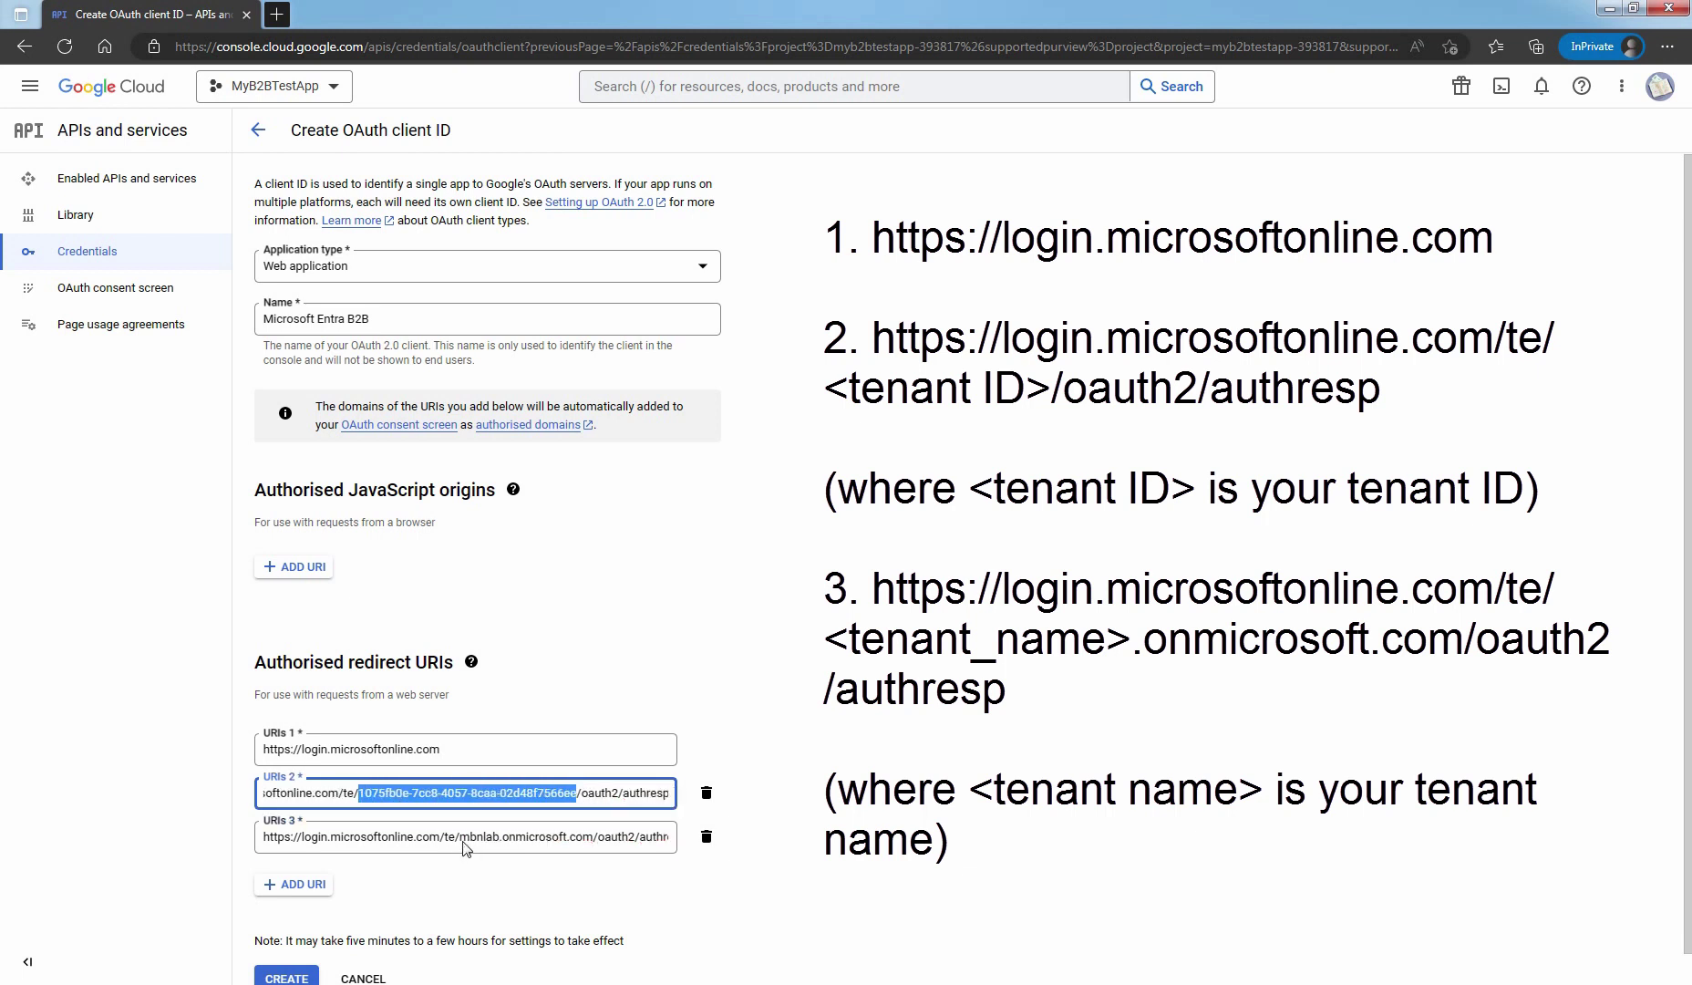
left_click_drag(460, 836, 596, 832)
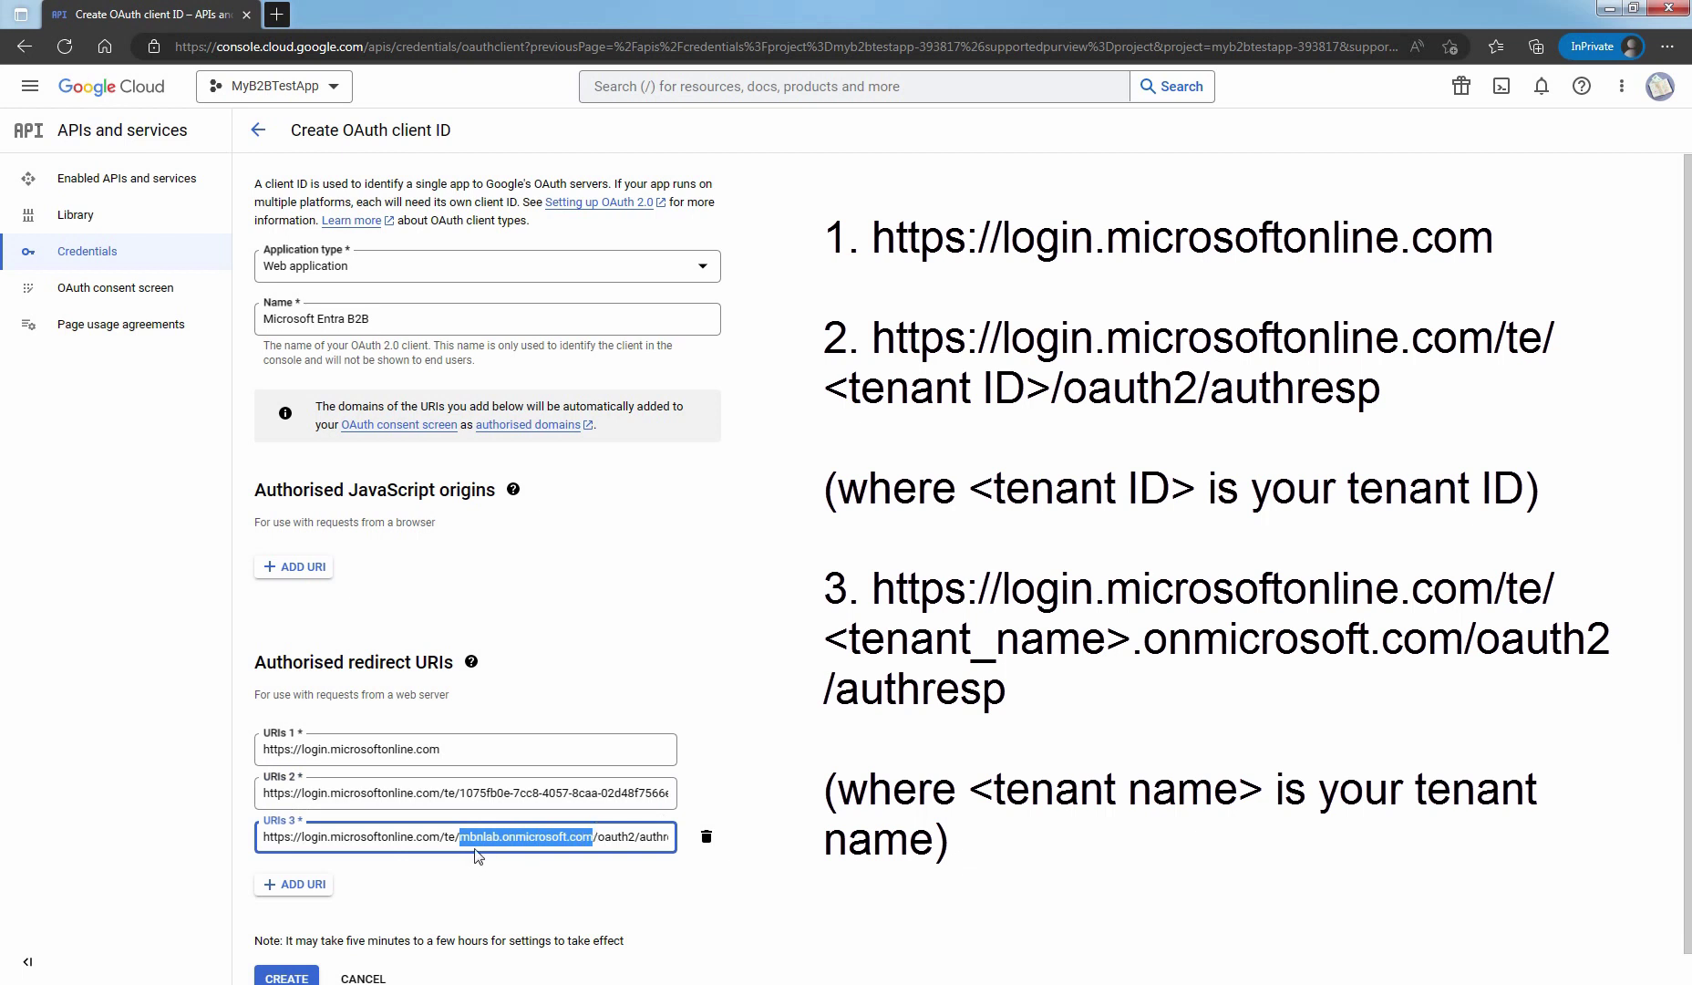
scroll(479, 855, "down", 1)
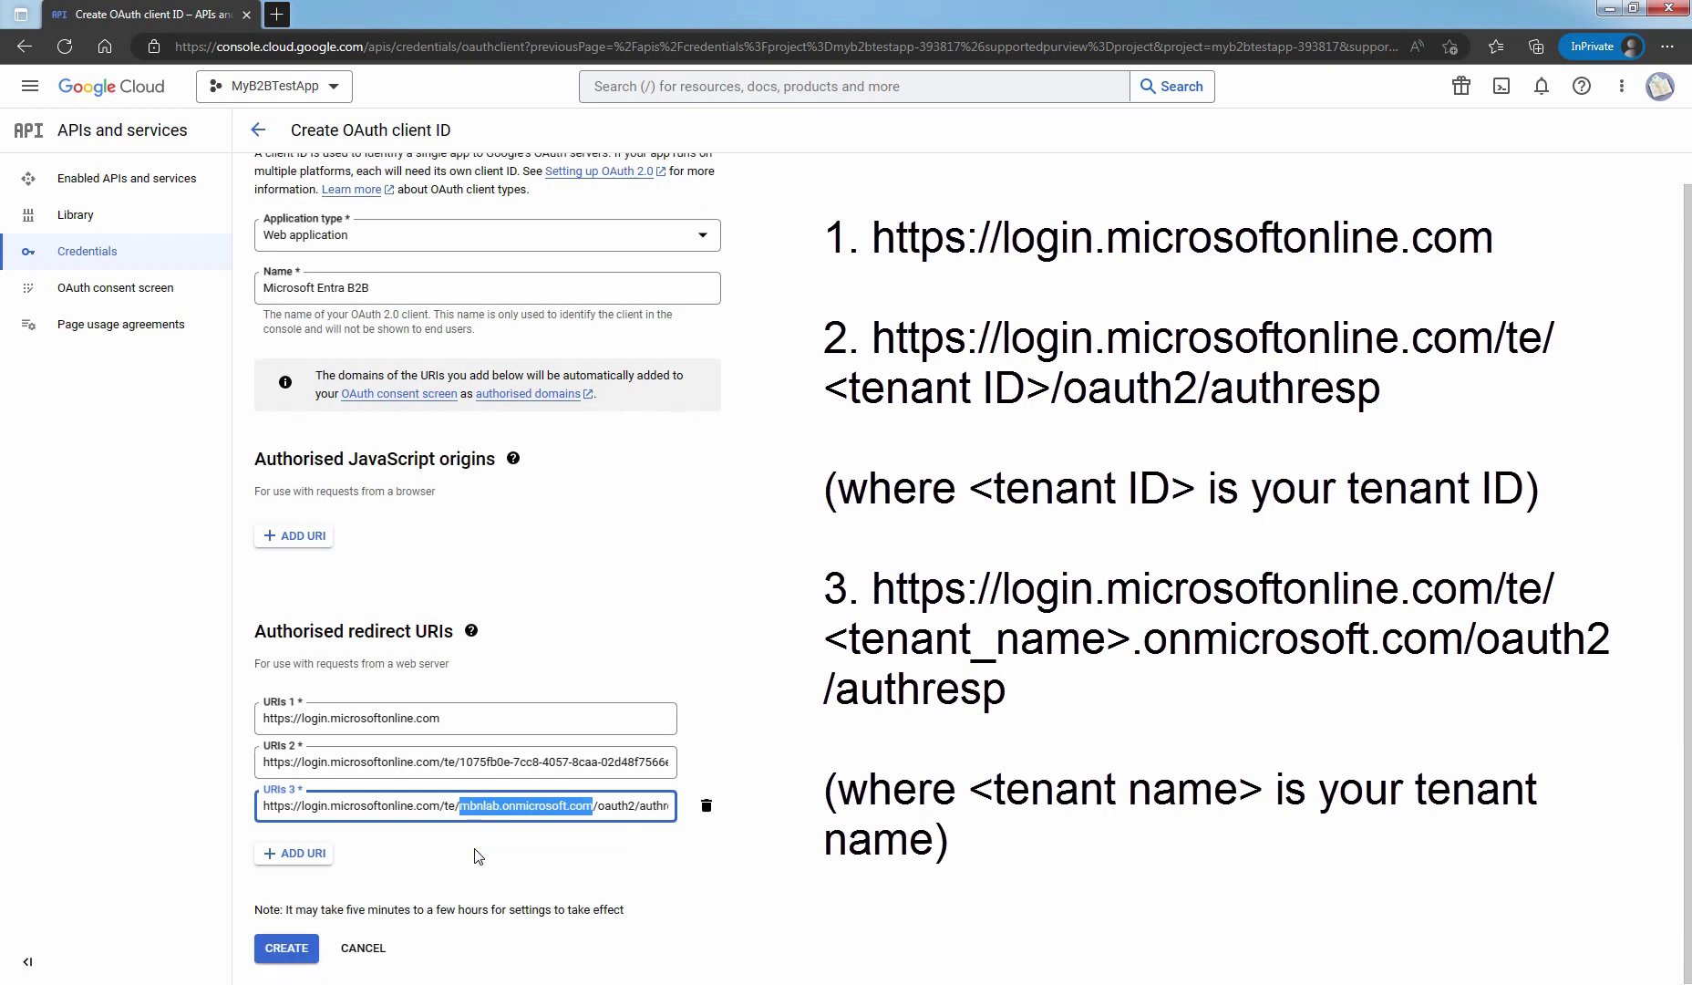
left_click(278, 954)
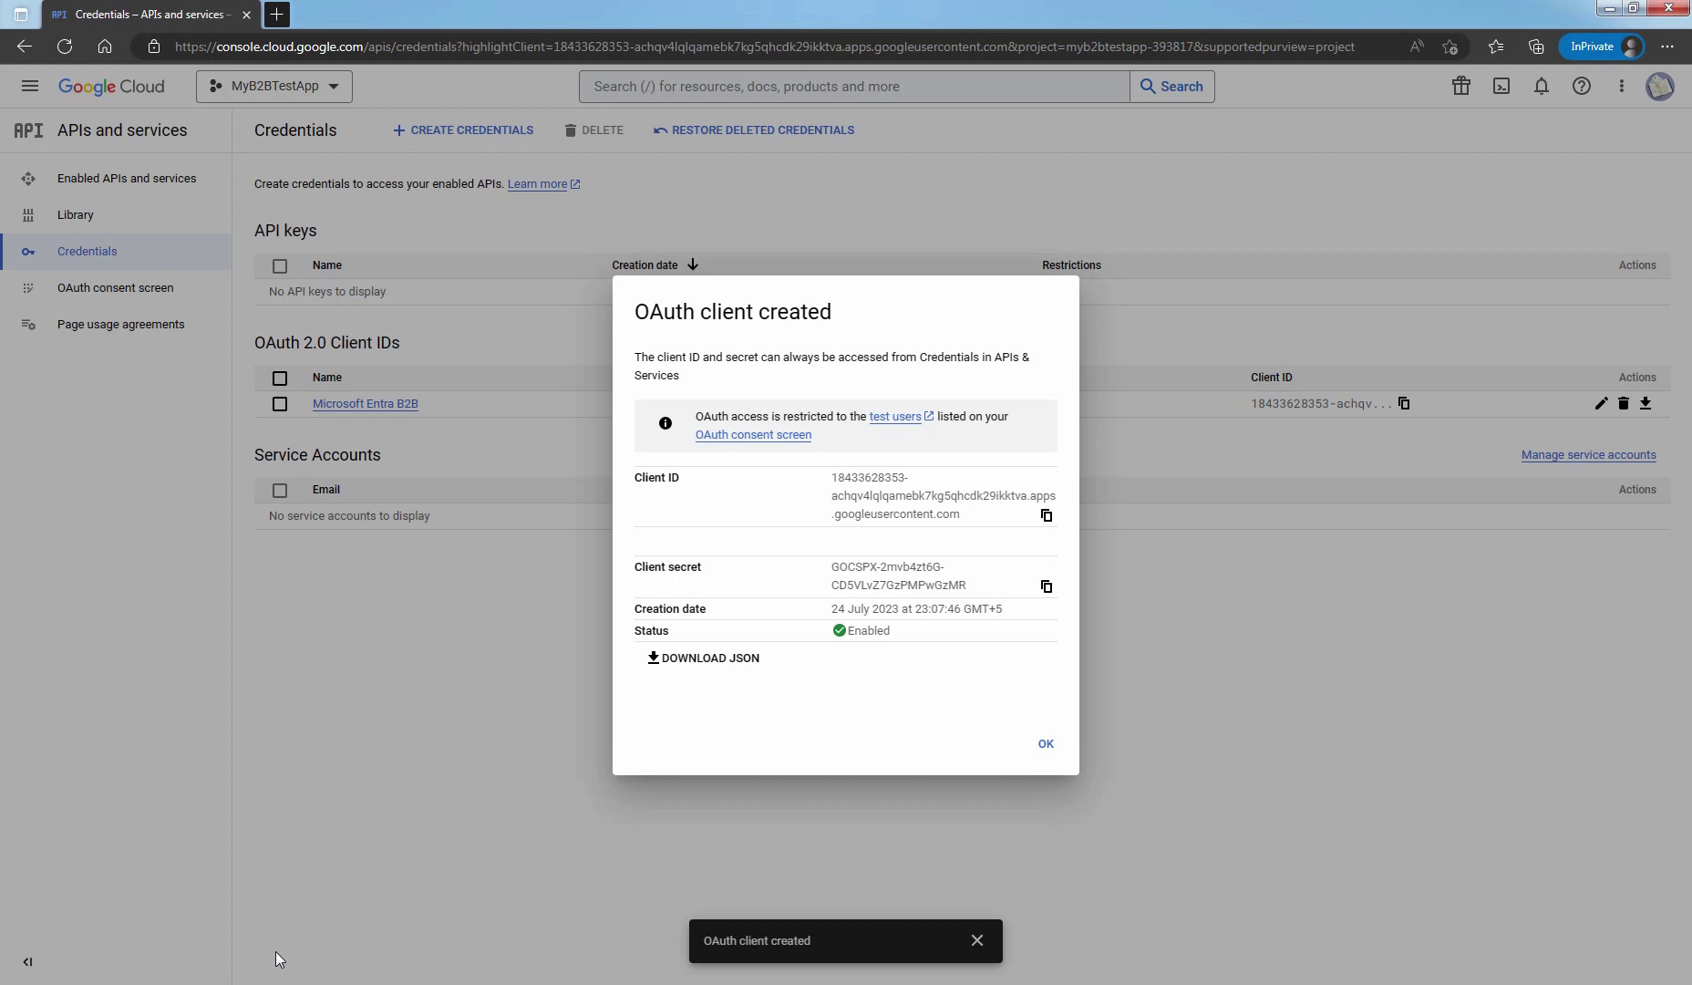
Download the client credentials as a JSON file and switch to Microsoft Entra admin center.
left_click(700, 657)
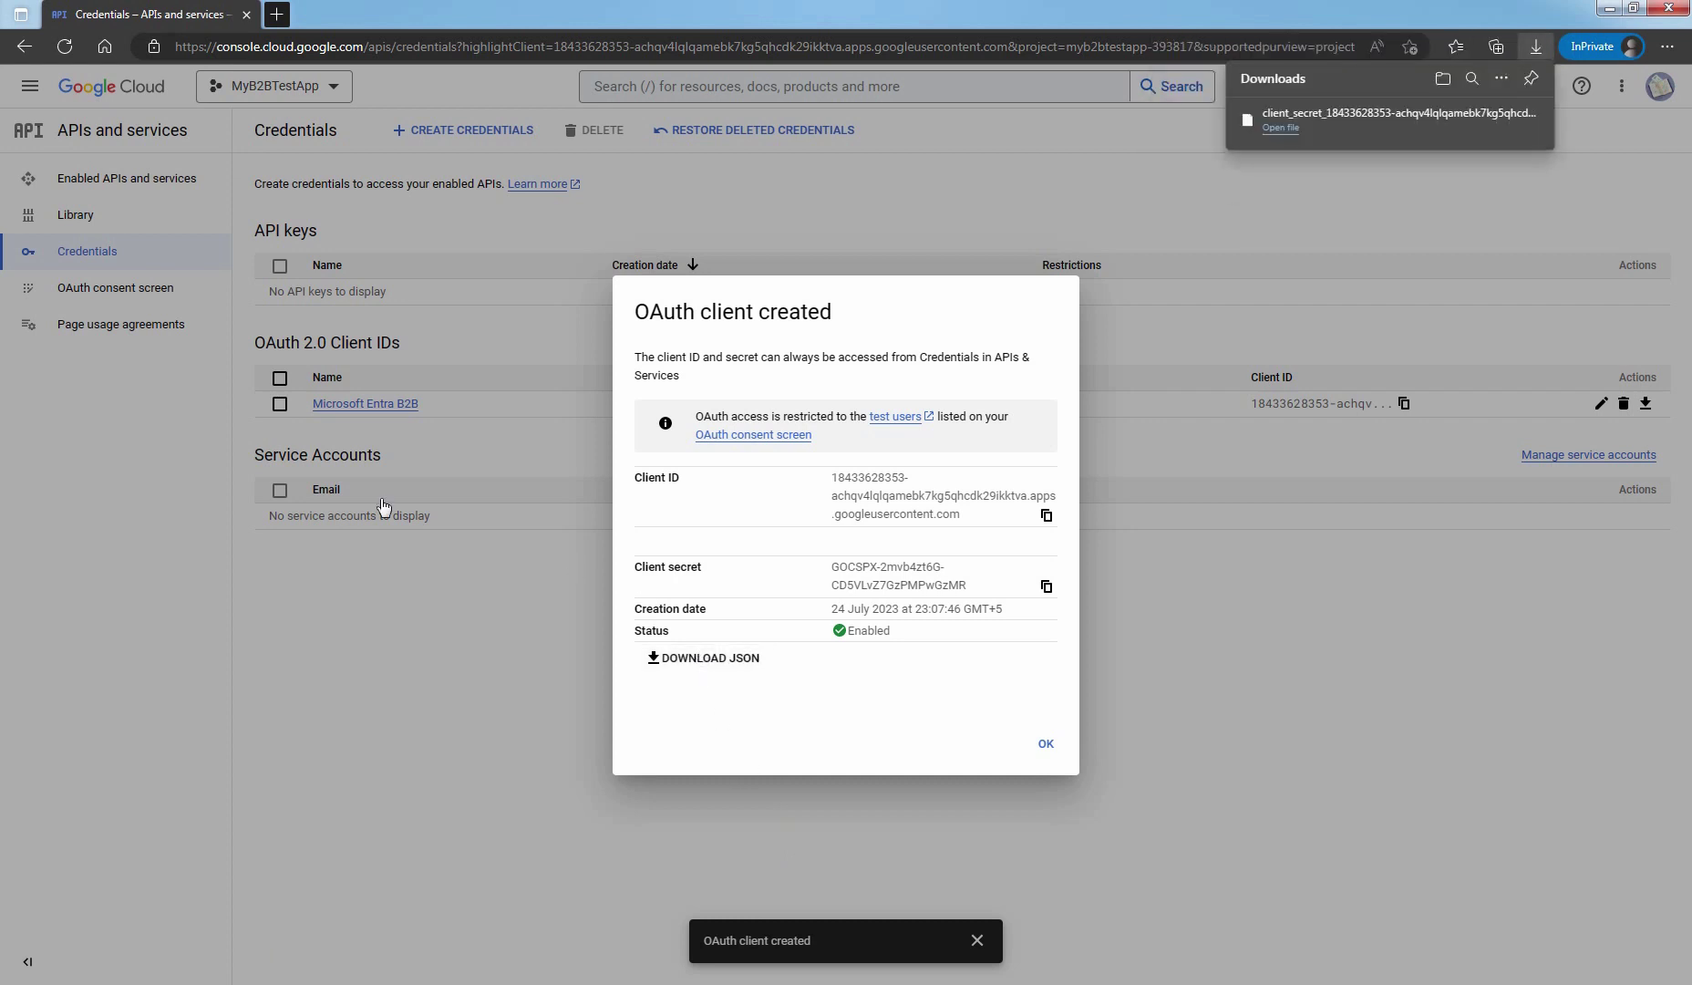
key("alt+Tab")
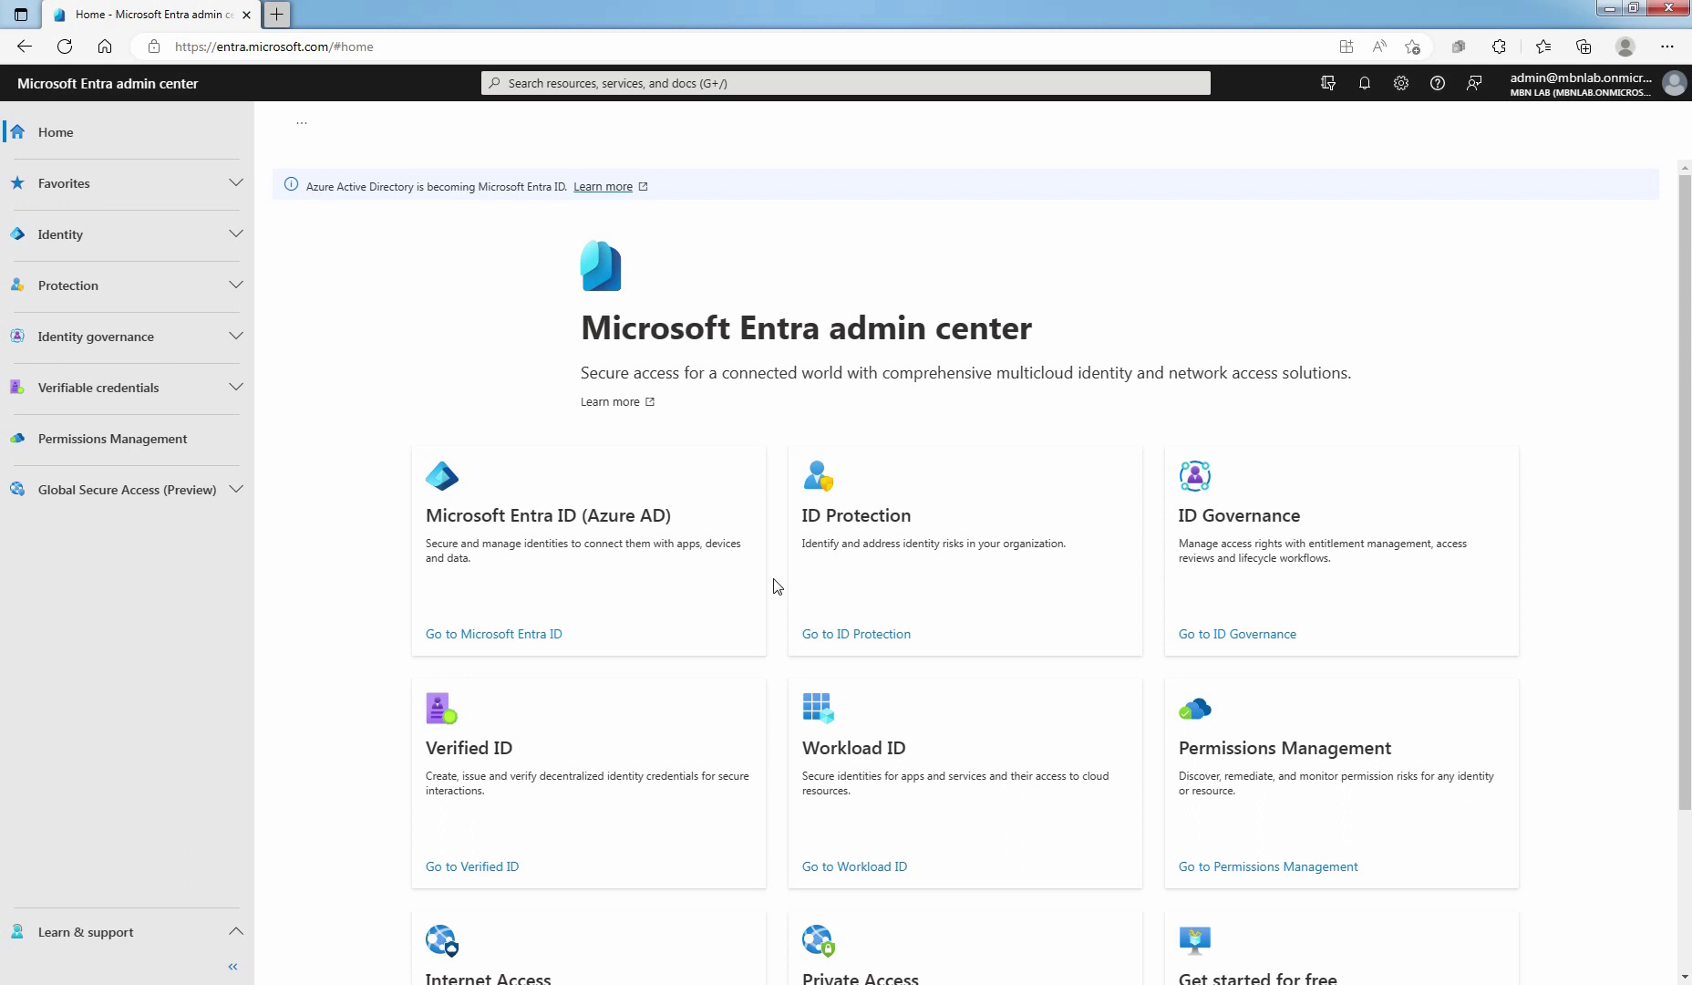
In Entra ID, go to External Identities > All identity providers and begin adding Google.
left_click(524, 635)
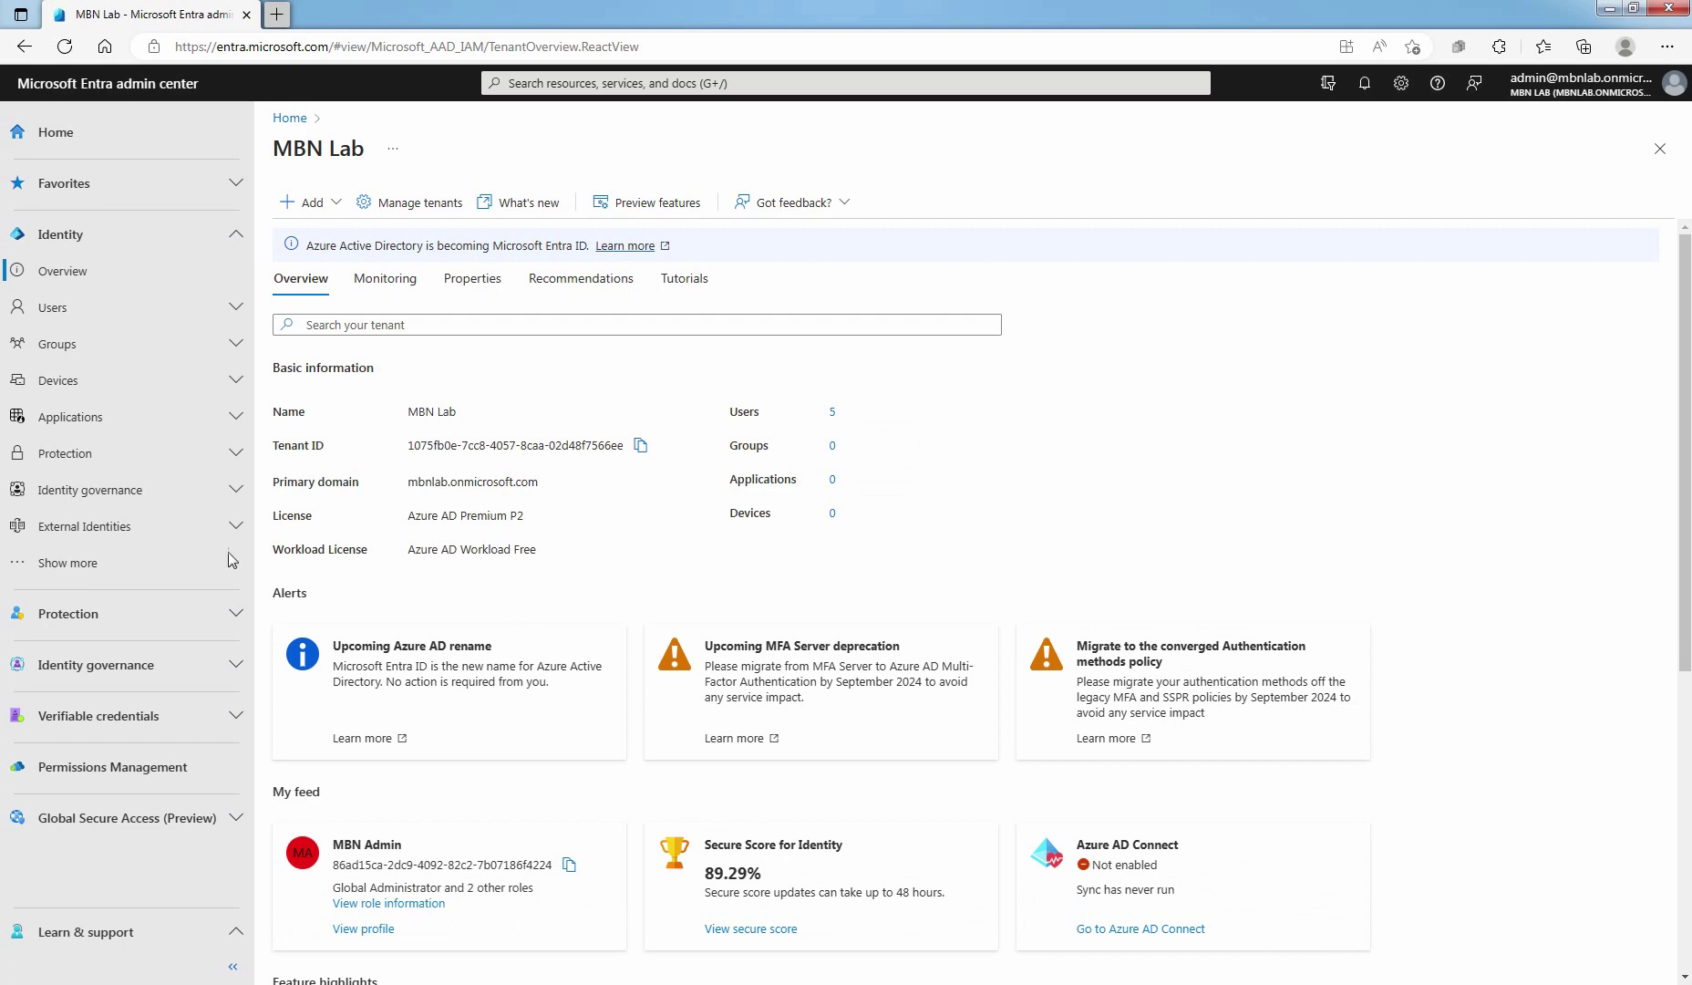
left_click(133, 535)
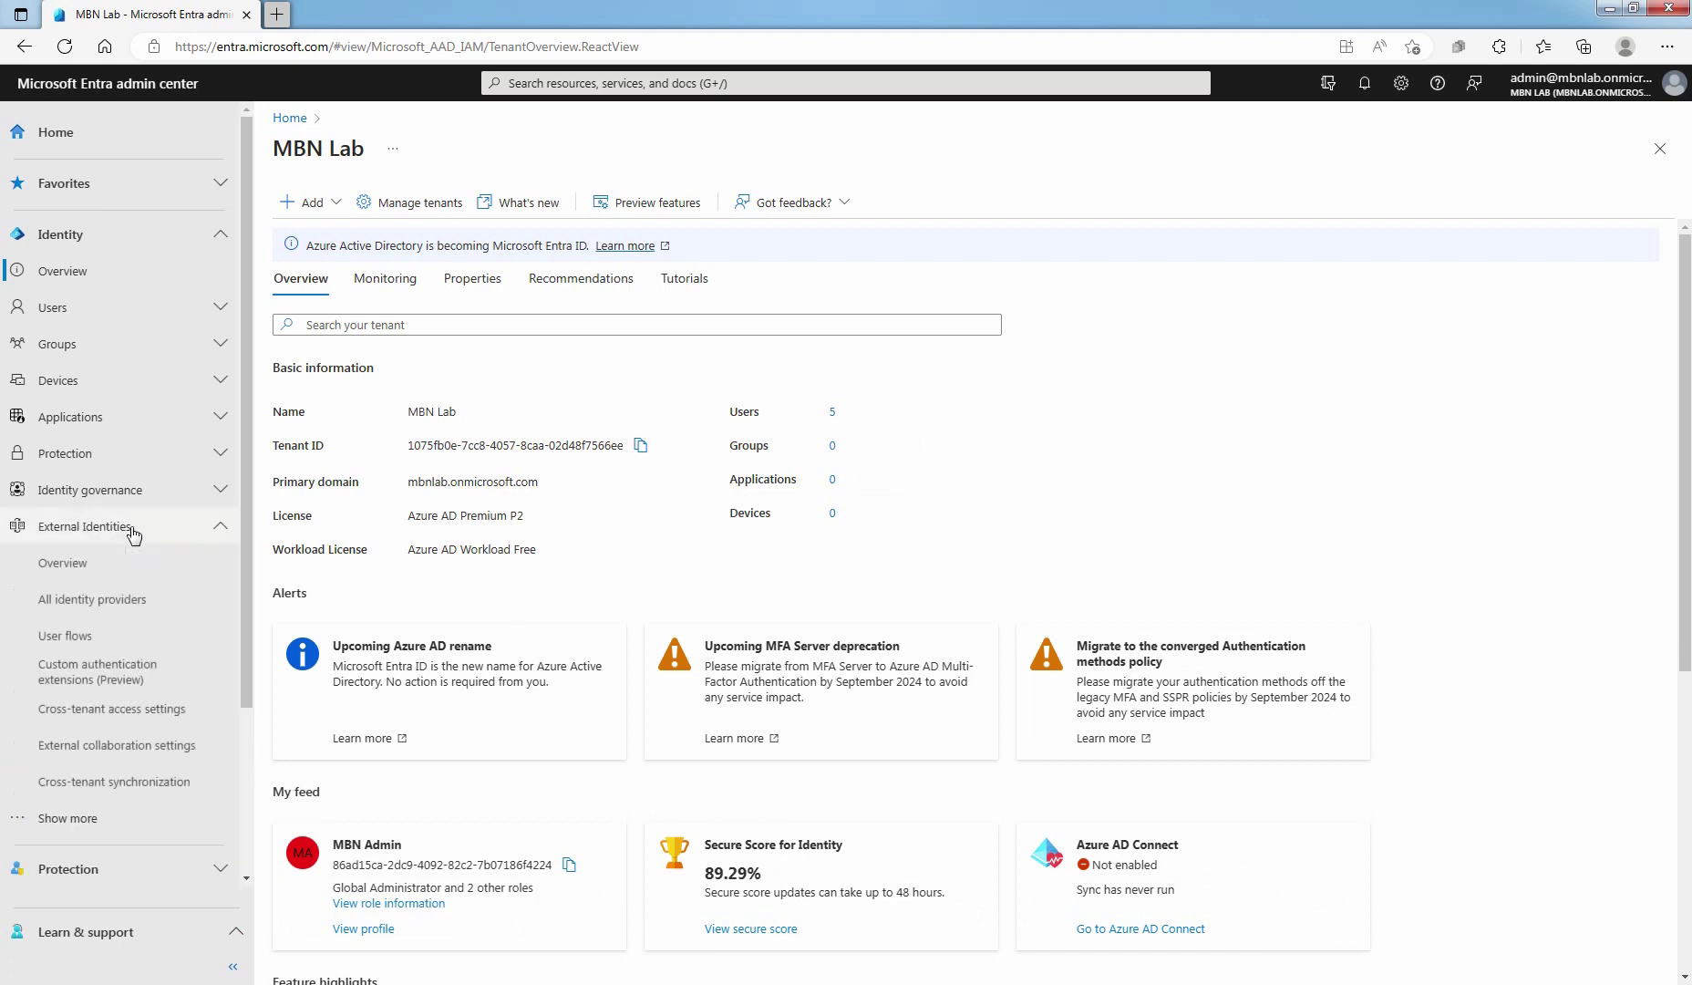
left_click(121, 601)
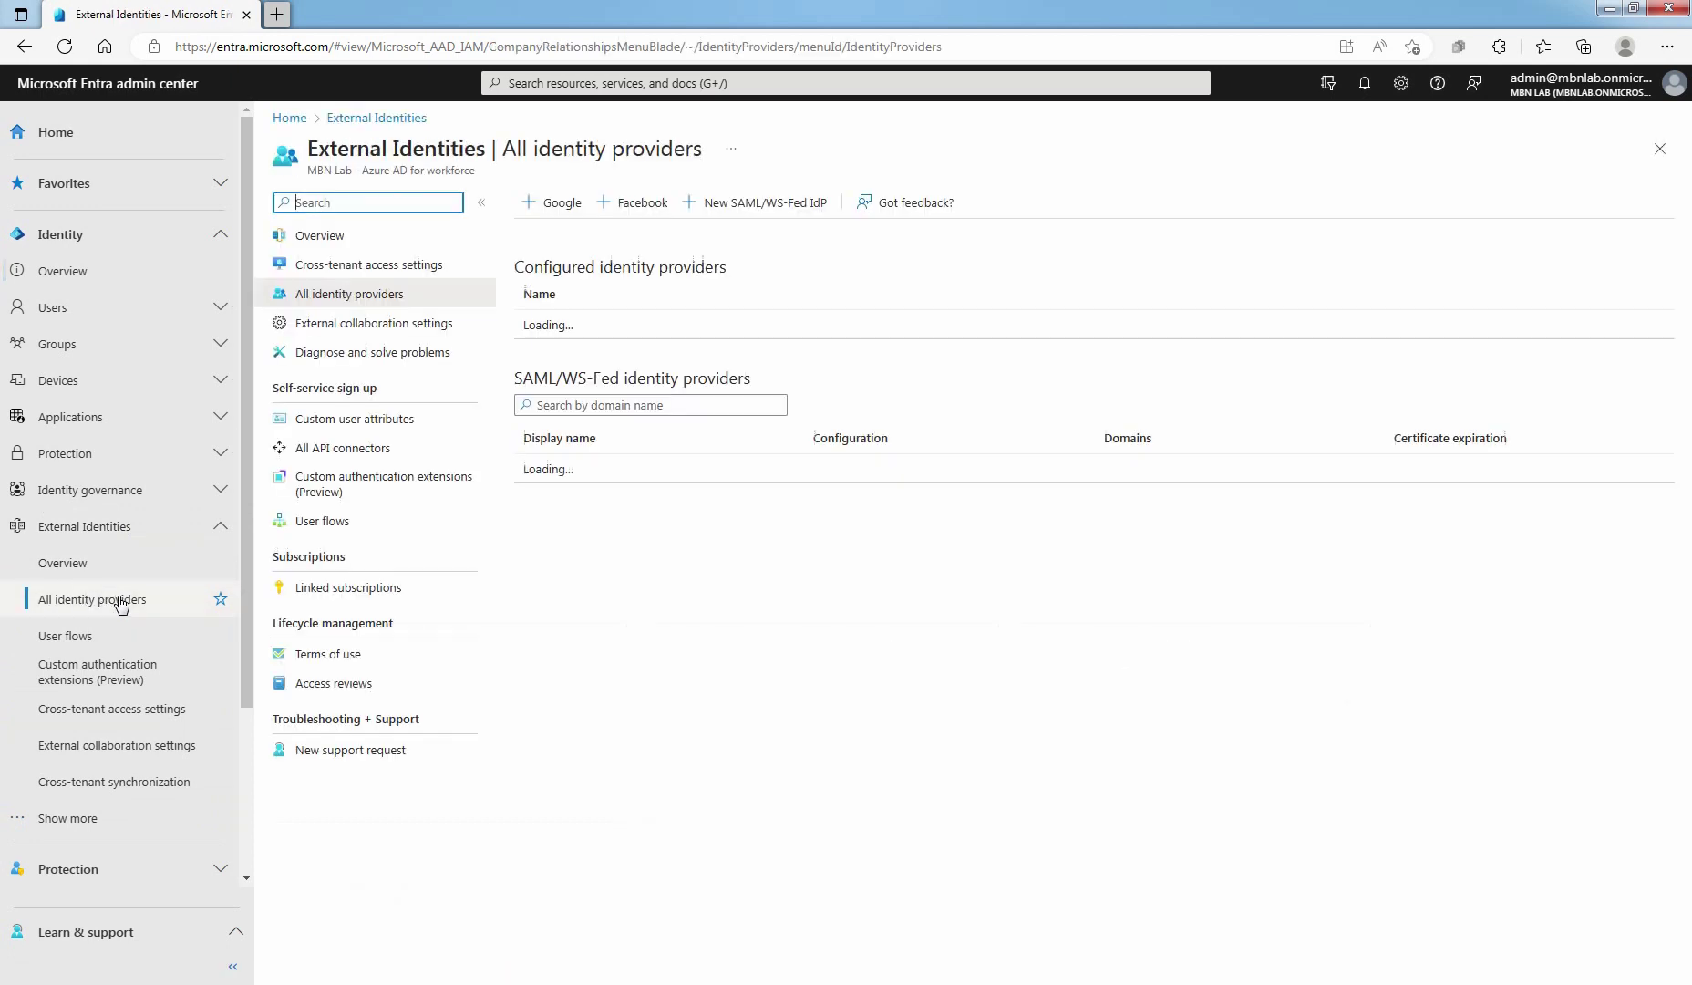
left_click(554, 204)
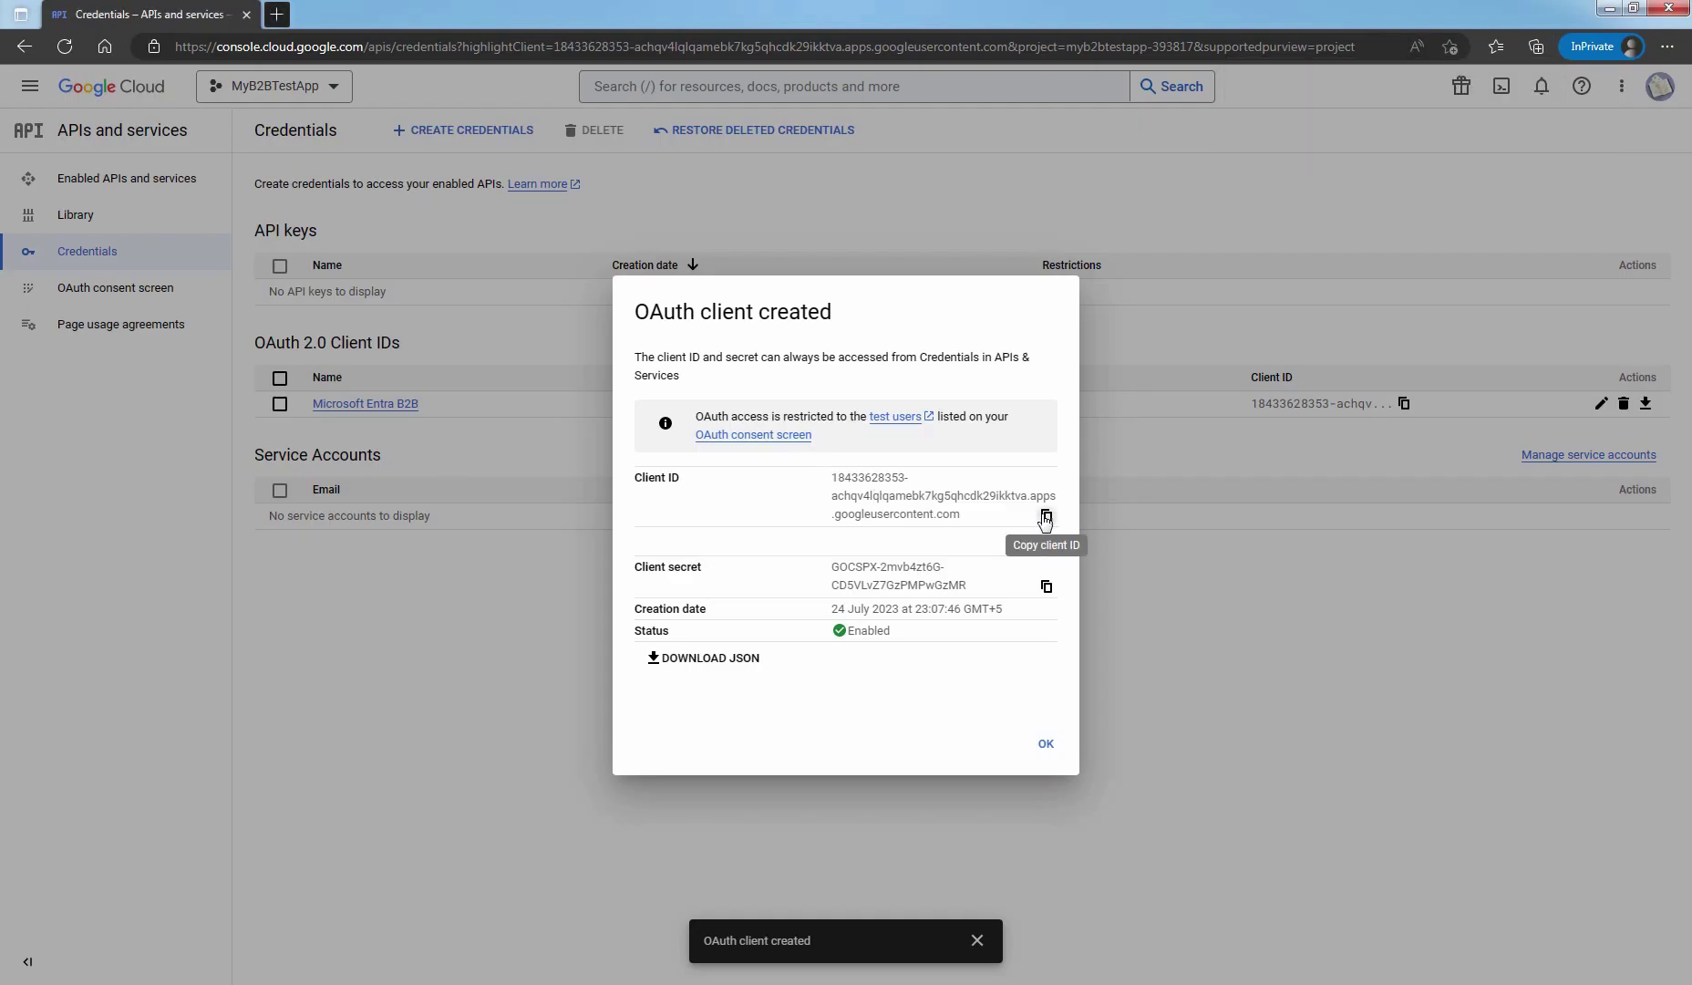
Copy the Google client ID and client secret into the Entra provider's Client ID and Client secret fields.
left_click(1046, 515)
key("alt+Tab")
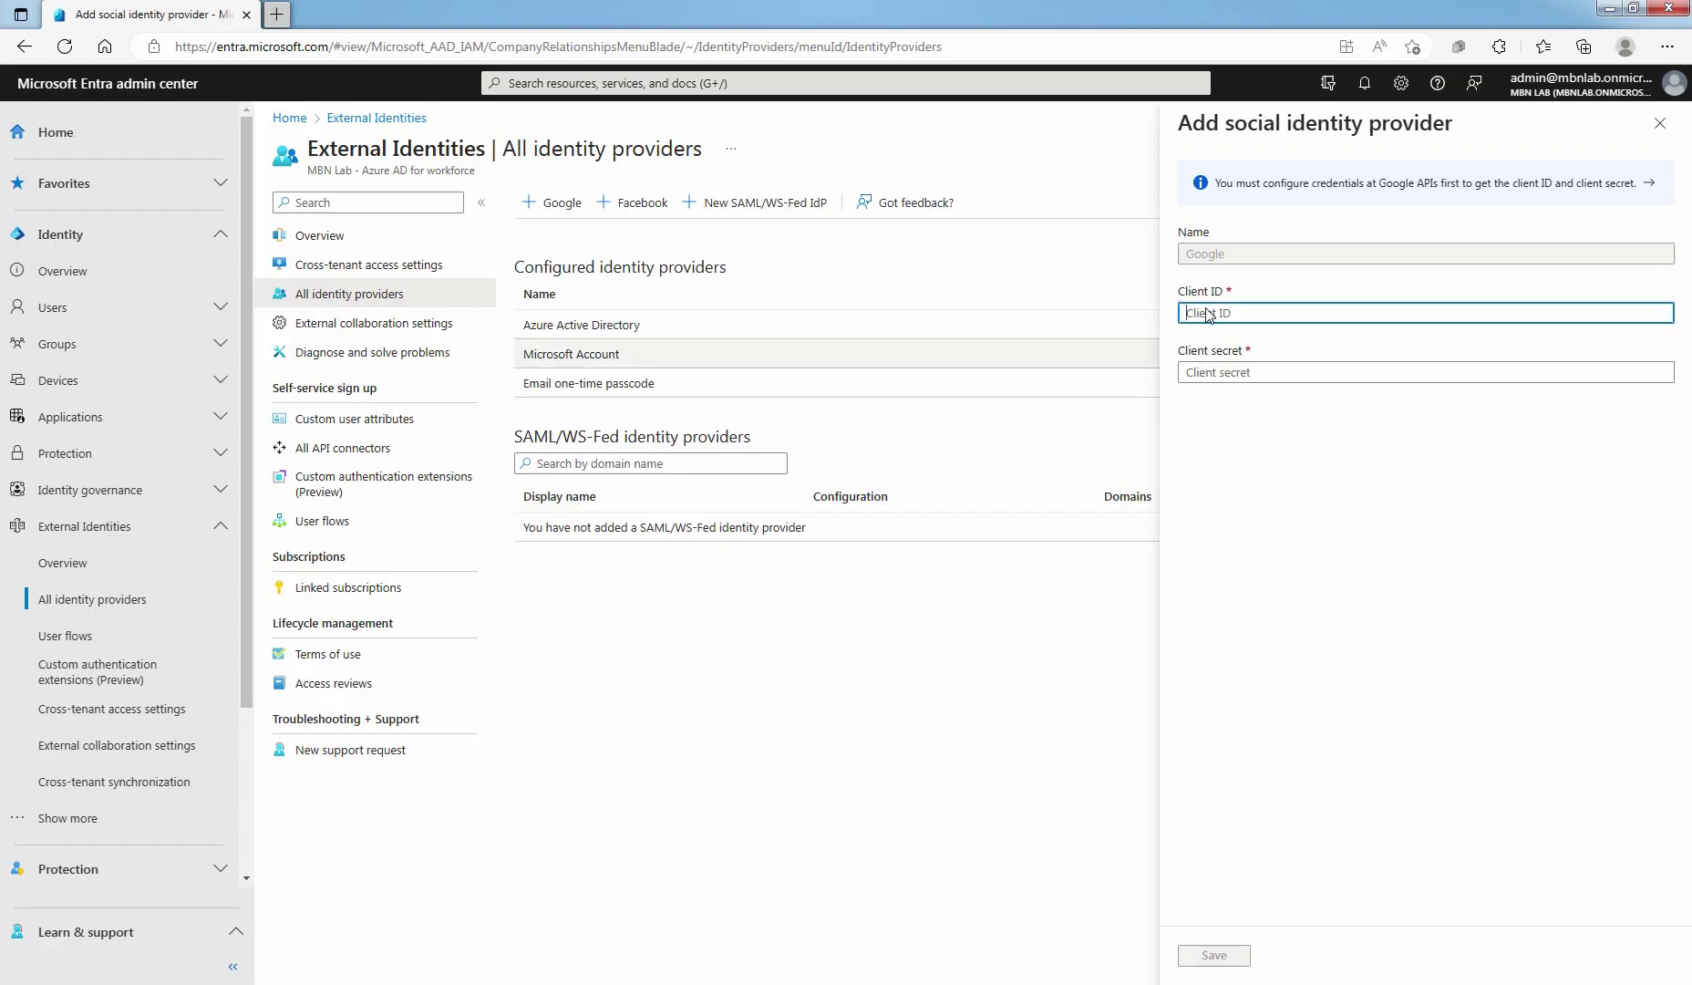
key("ctrl+v")
left_click(1228, 370)
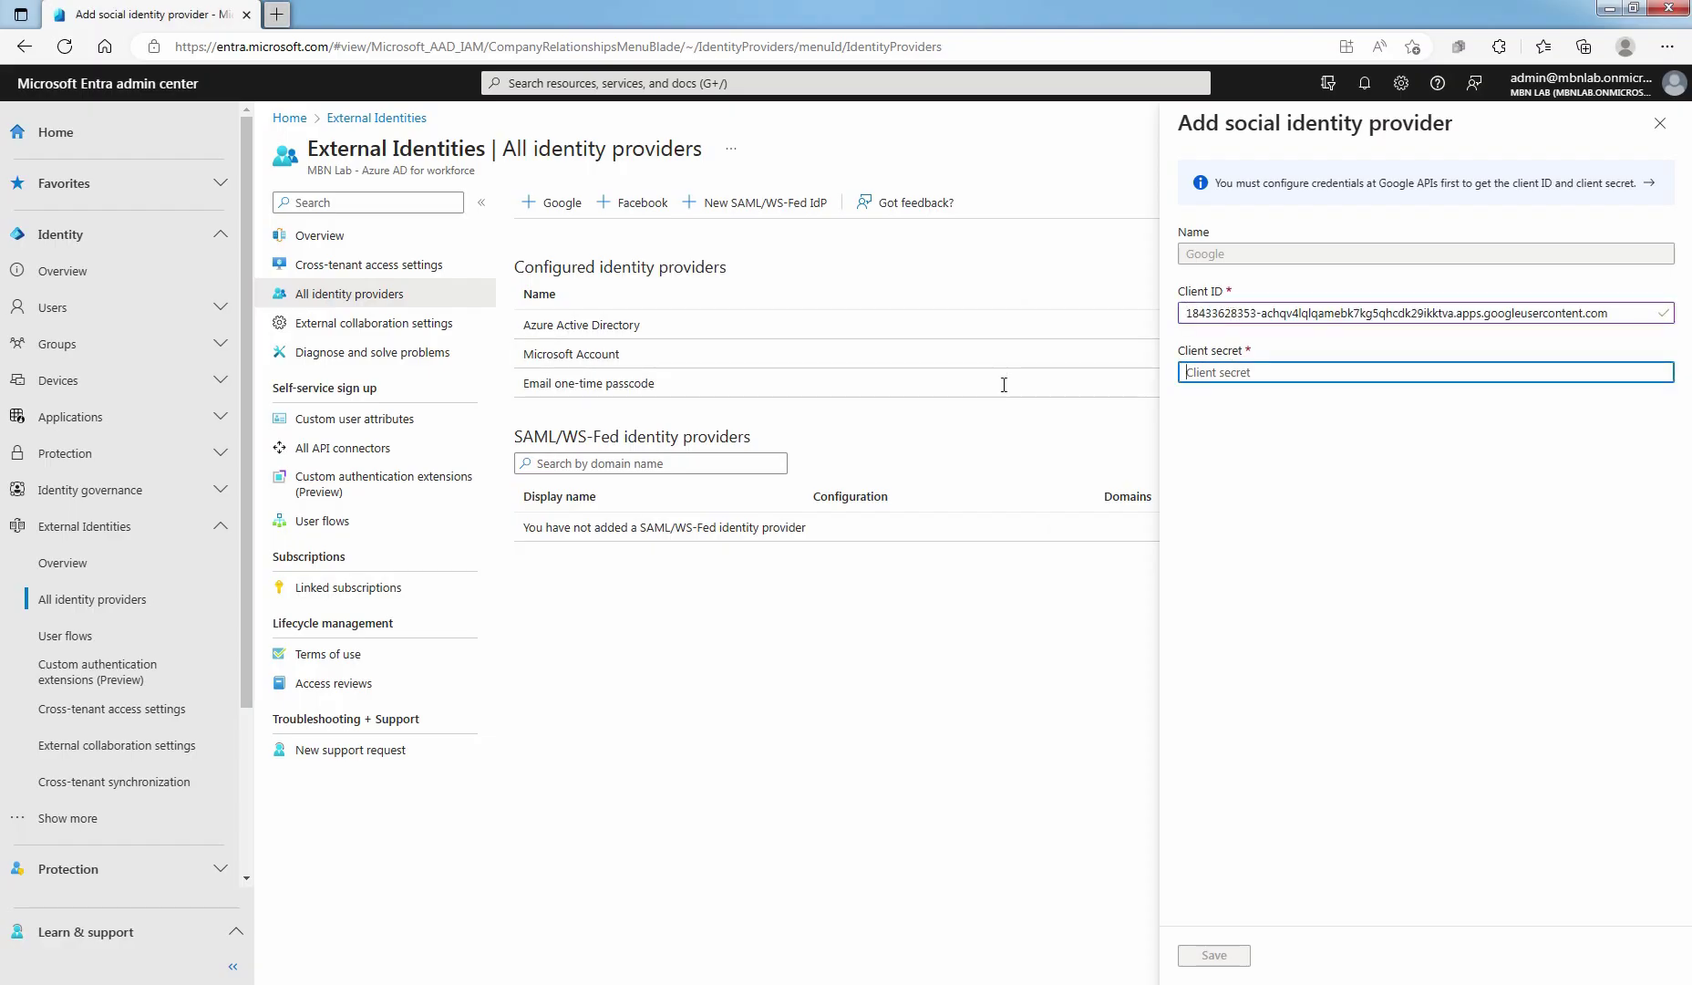
key("alt+Tab")
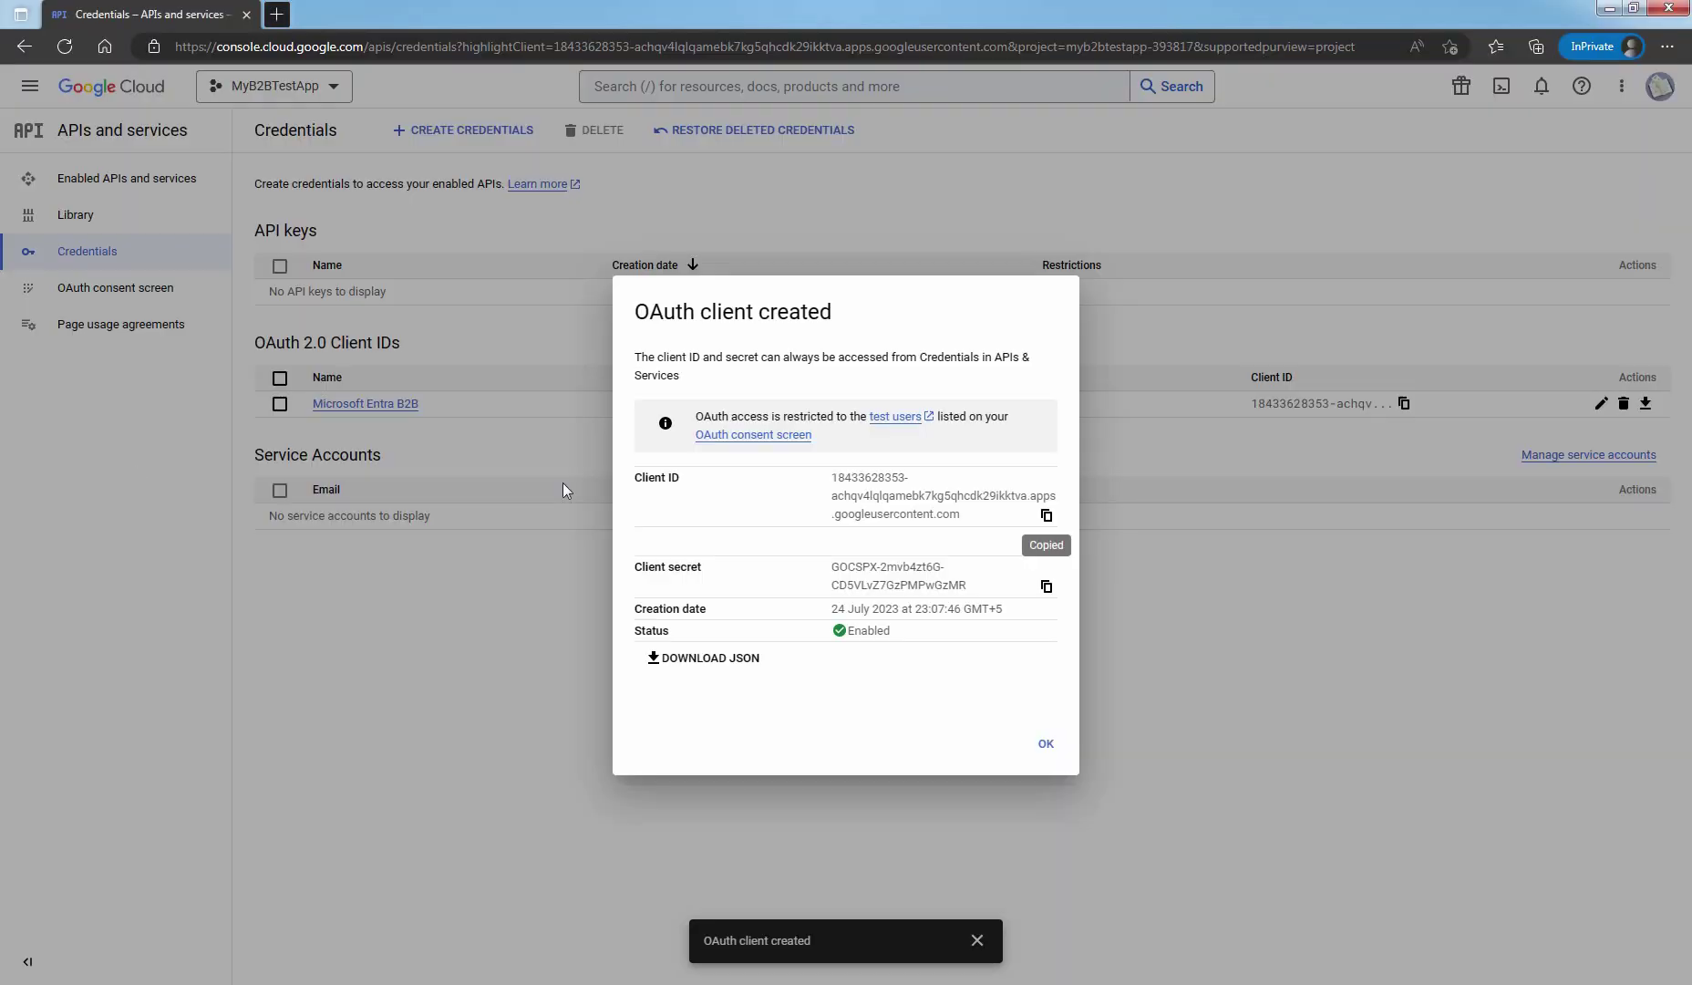
left_click(1047, 587)
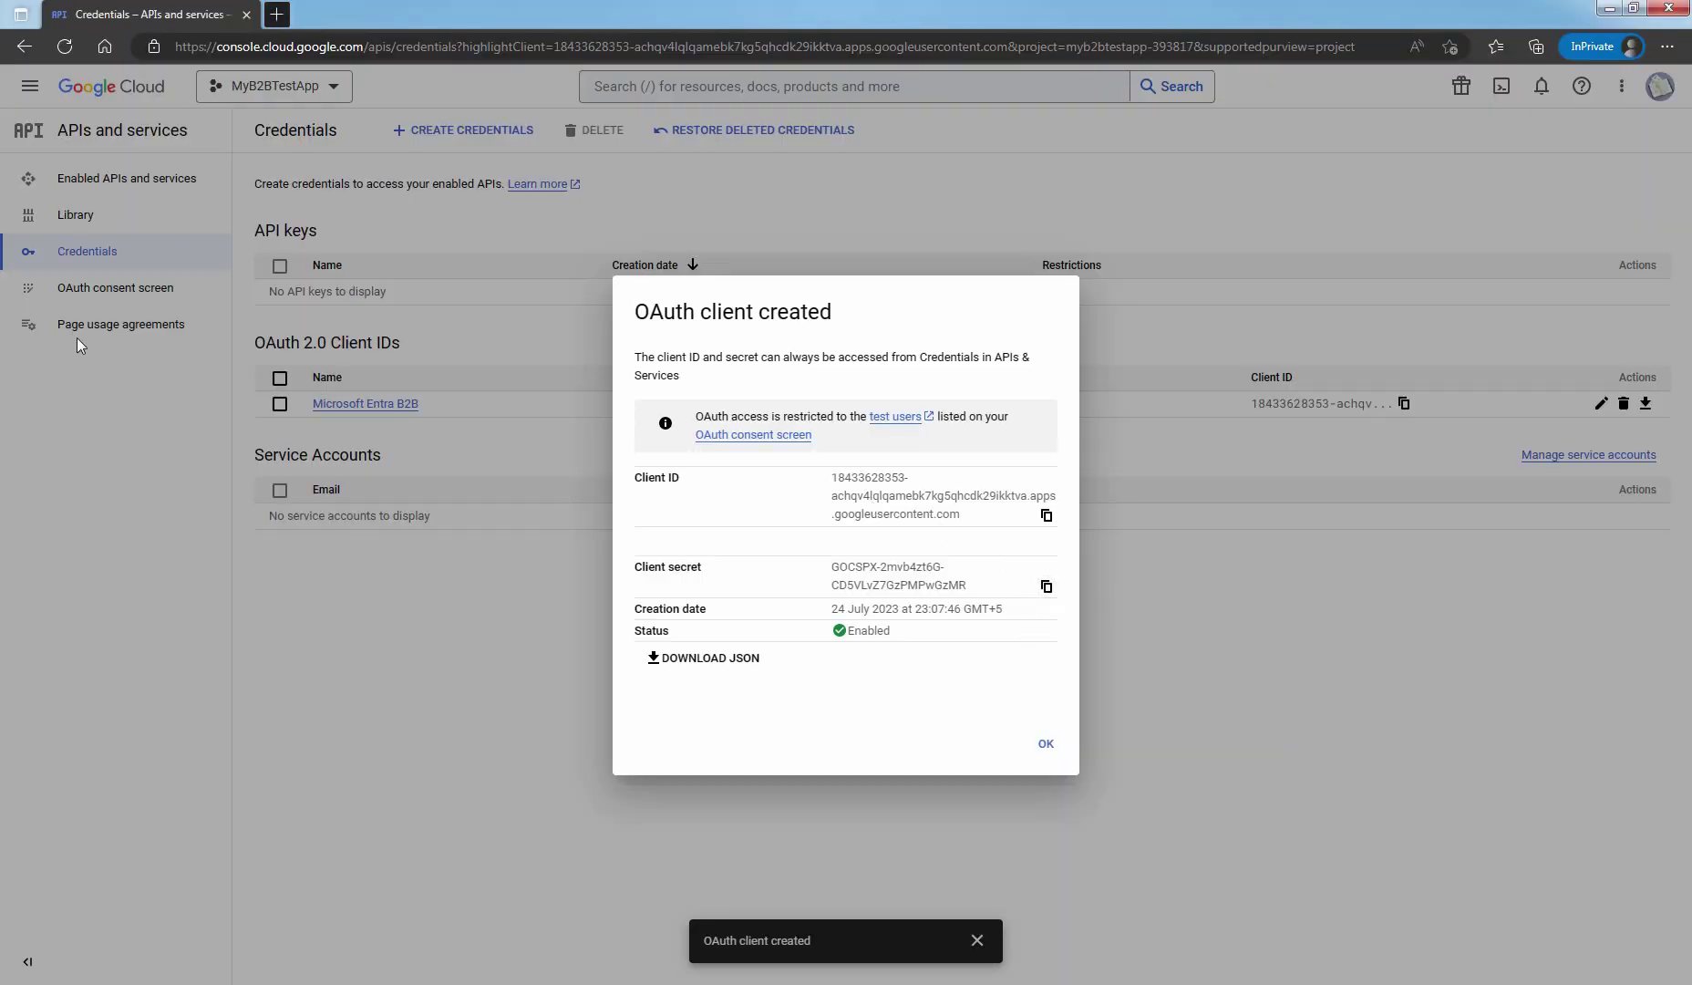
key("alt+Tab")
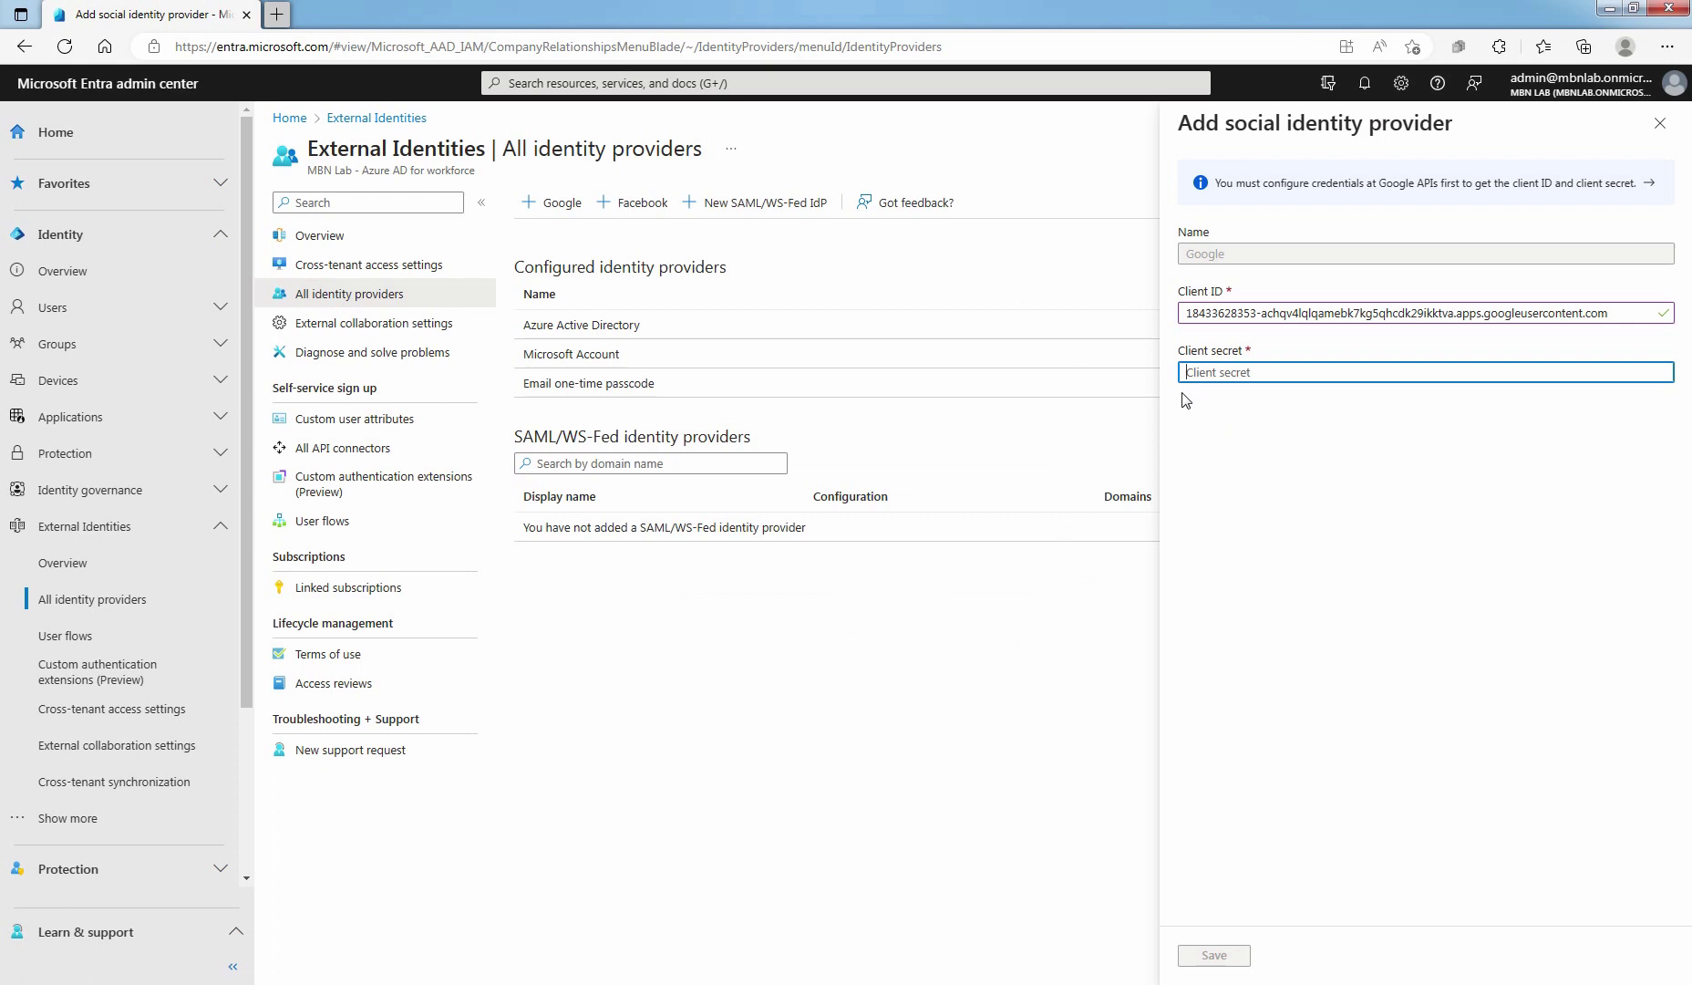
key("ctrl+v")
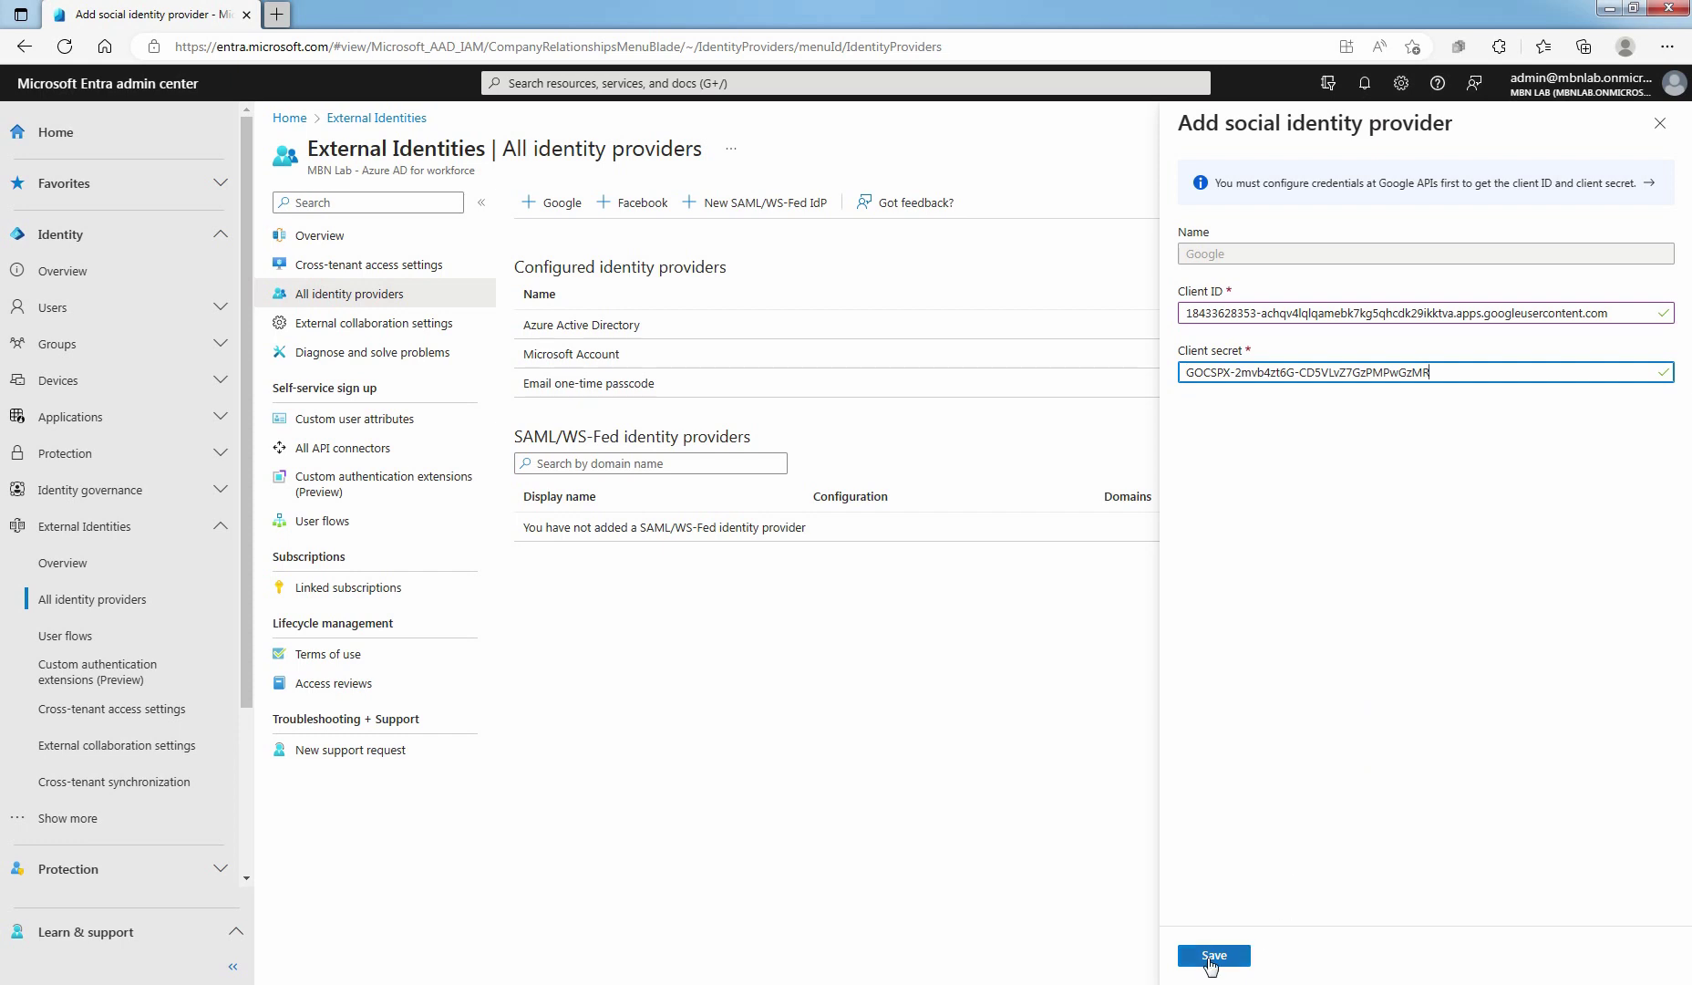
Save the Google social identity provider configuration.
left_click(1213, 957)
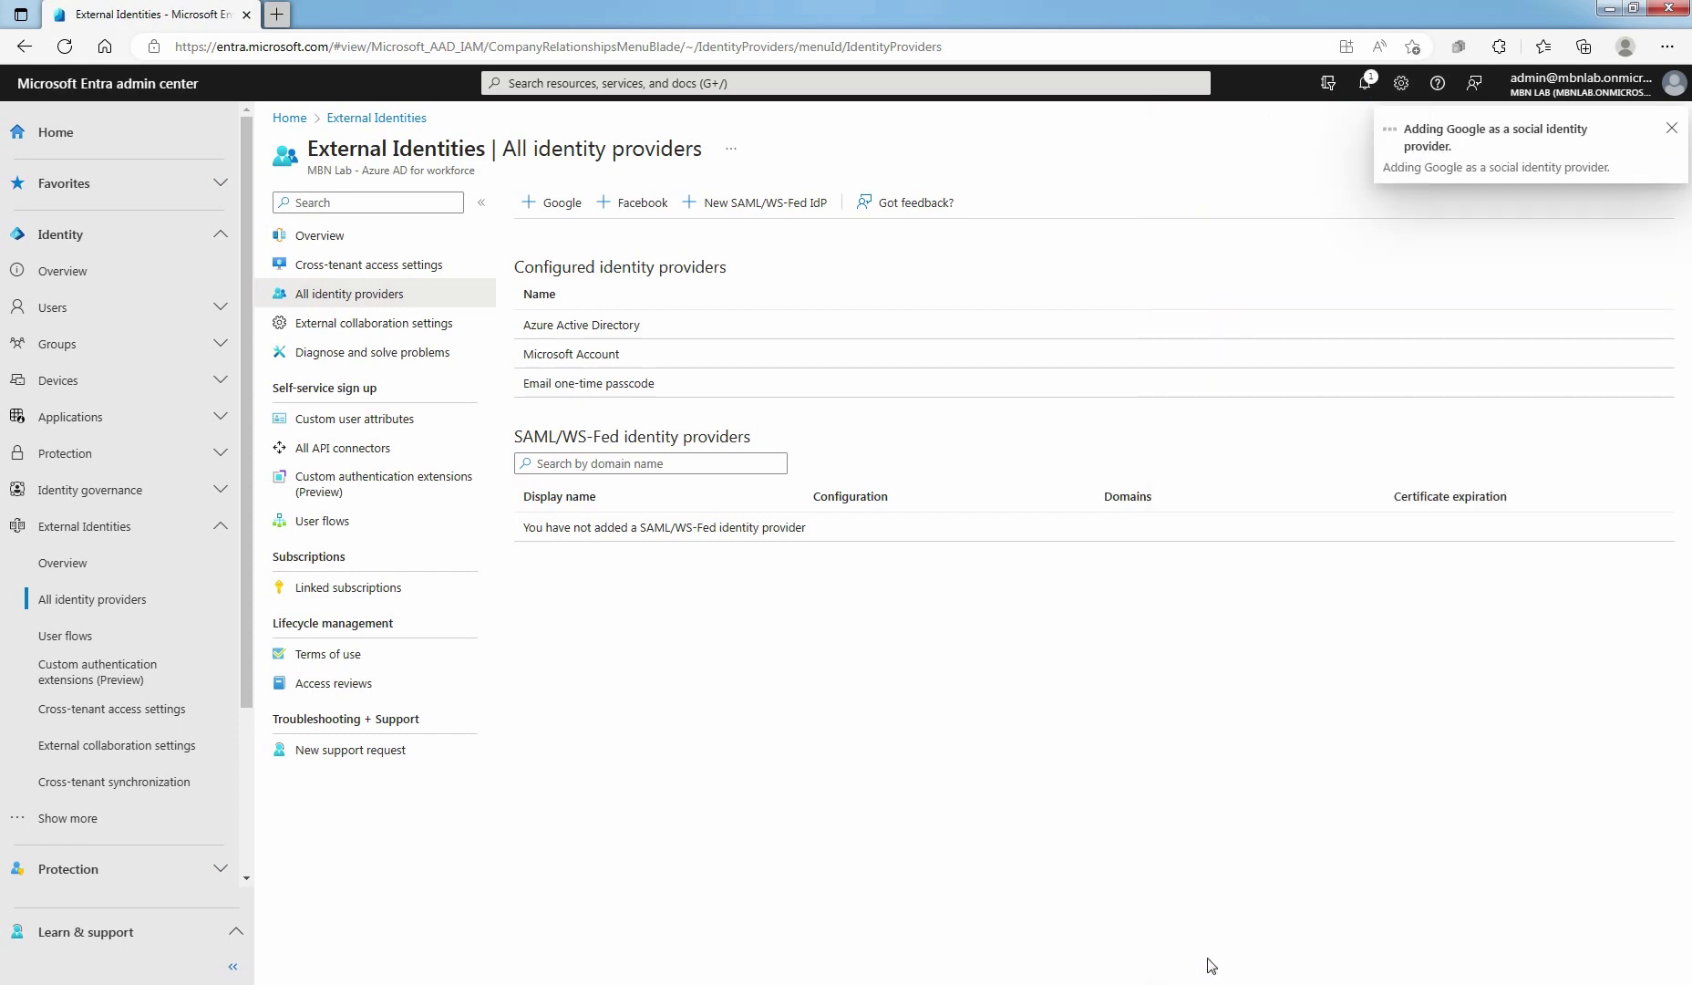